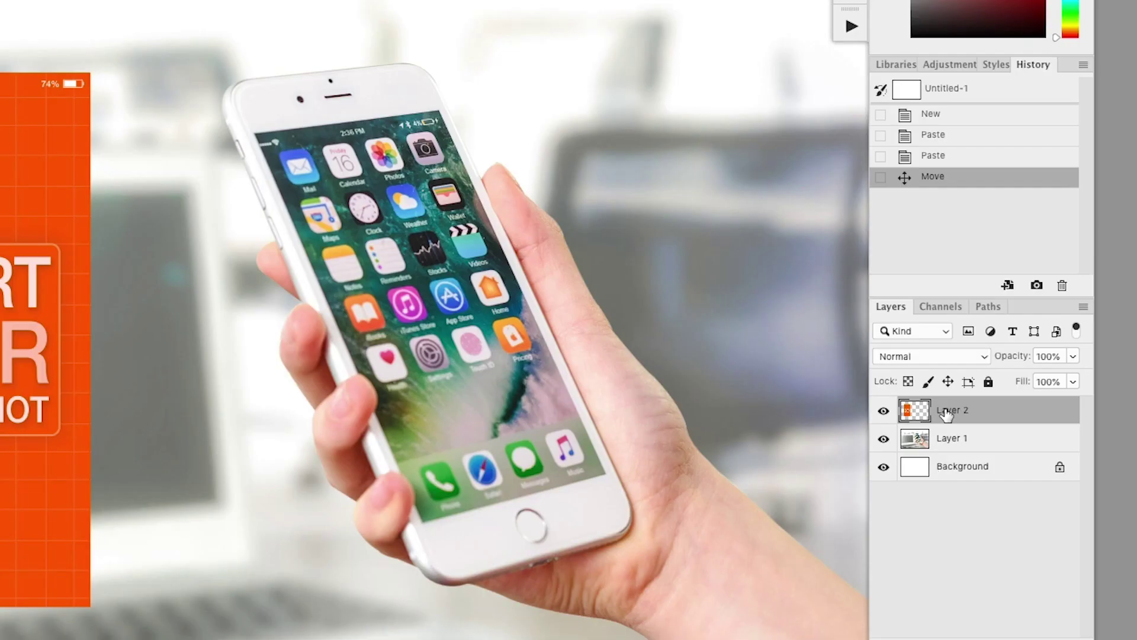
Step: Bring up the layer actions menu for the orange screenshot layer
right_click(947, 415)
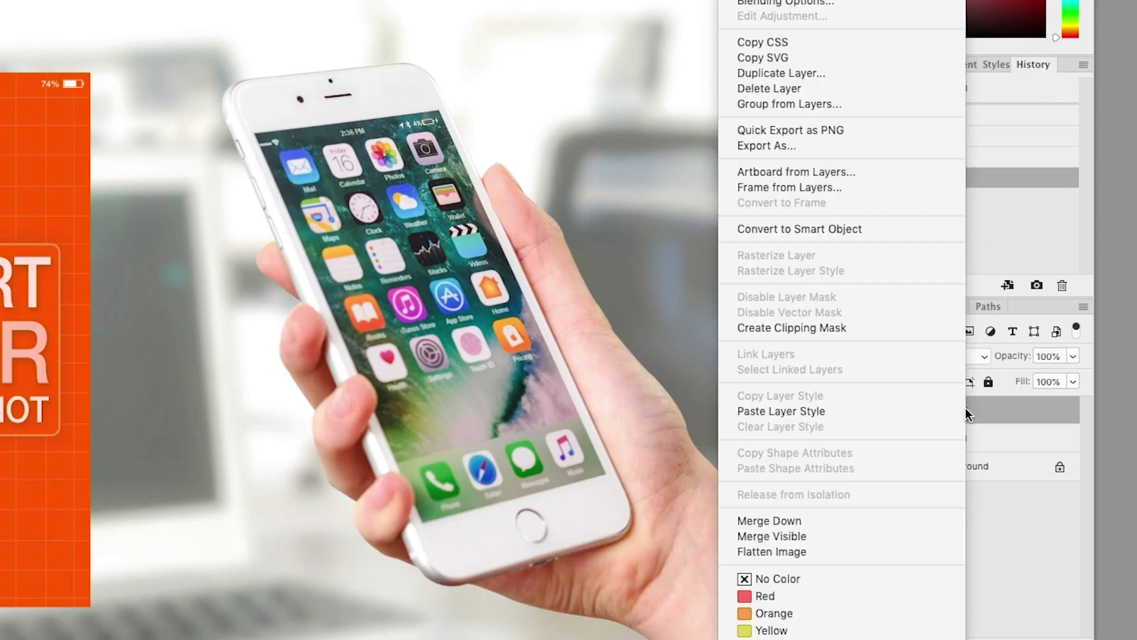
Step: Convert Layer 2 to a smart object, open its Layer 2.psb contents, and close them again
left_click(787, 233)
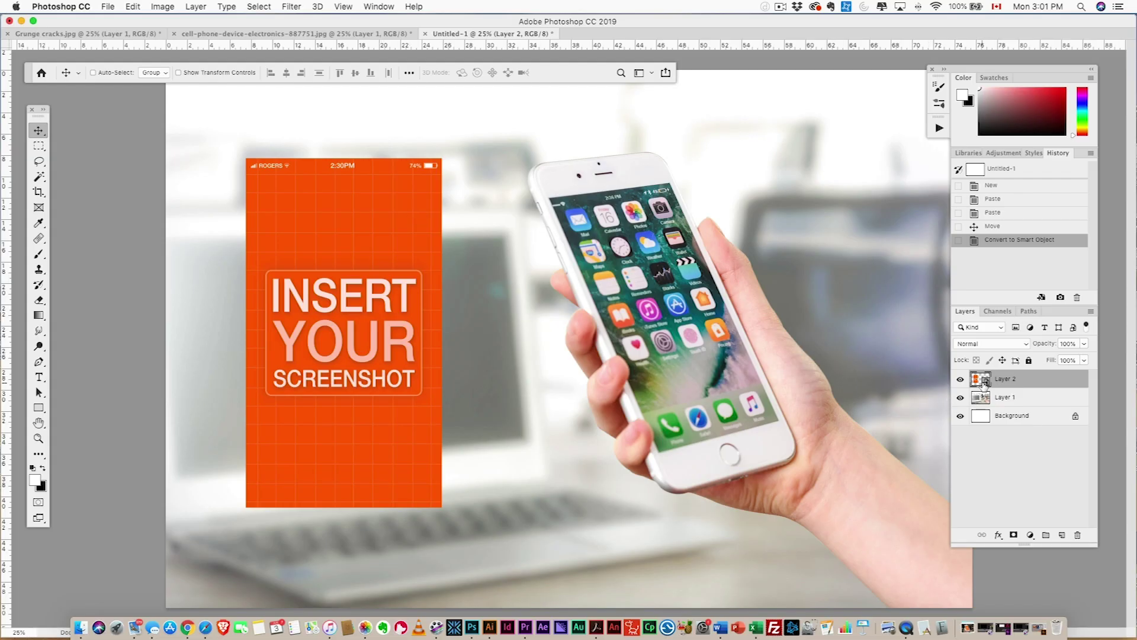
double_click(981, 380)
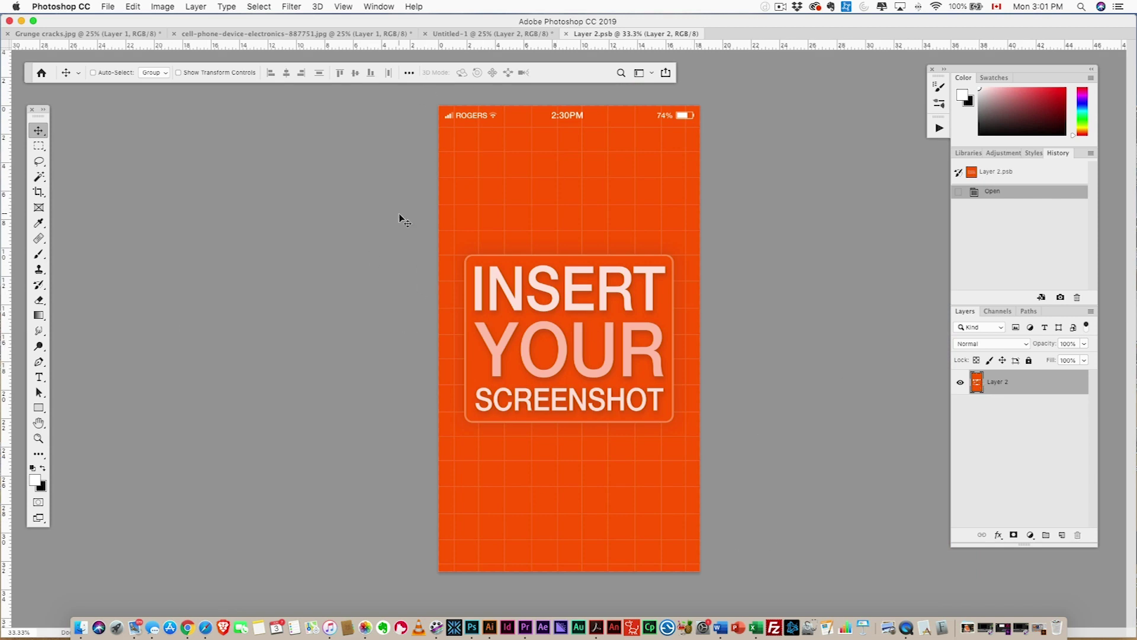
key("super+w")
Step: Move the orange screenshot over the phone and start a Free Transform in Distort mode
left_click_drag(341, 256, 646, 256)
key("super+t")
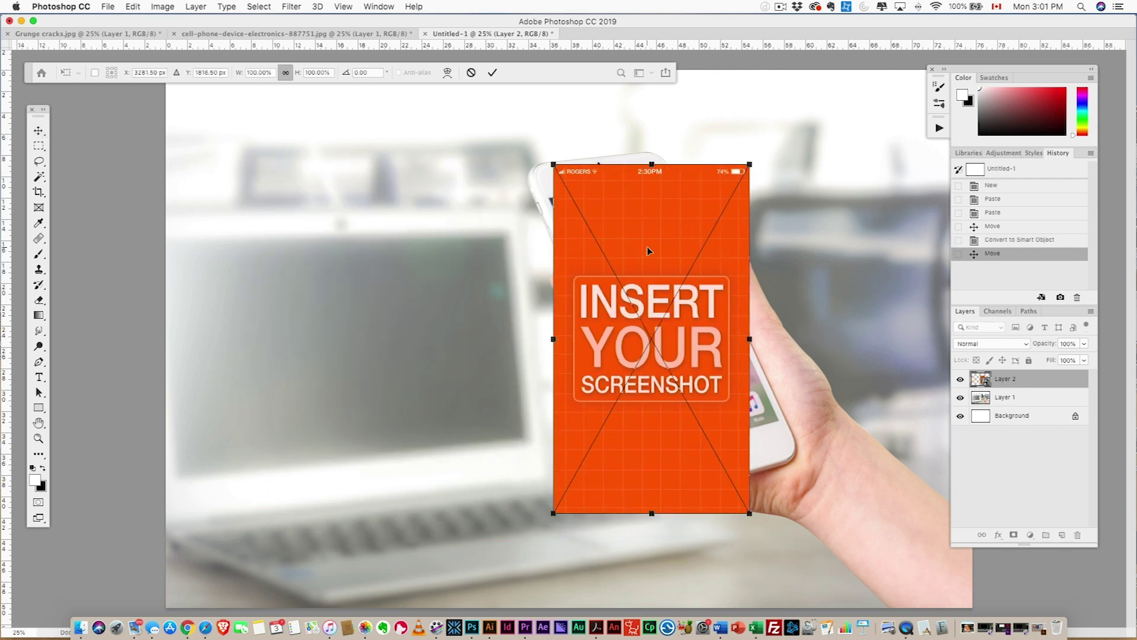
key("super+plus")
key("super+plus")
key("super+plus")
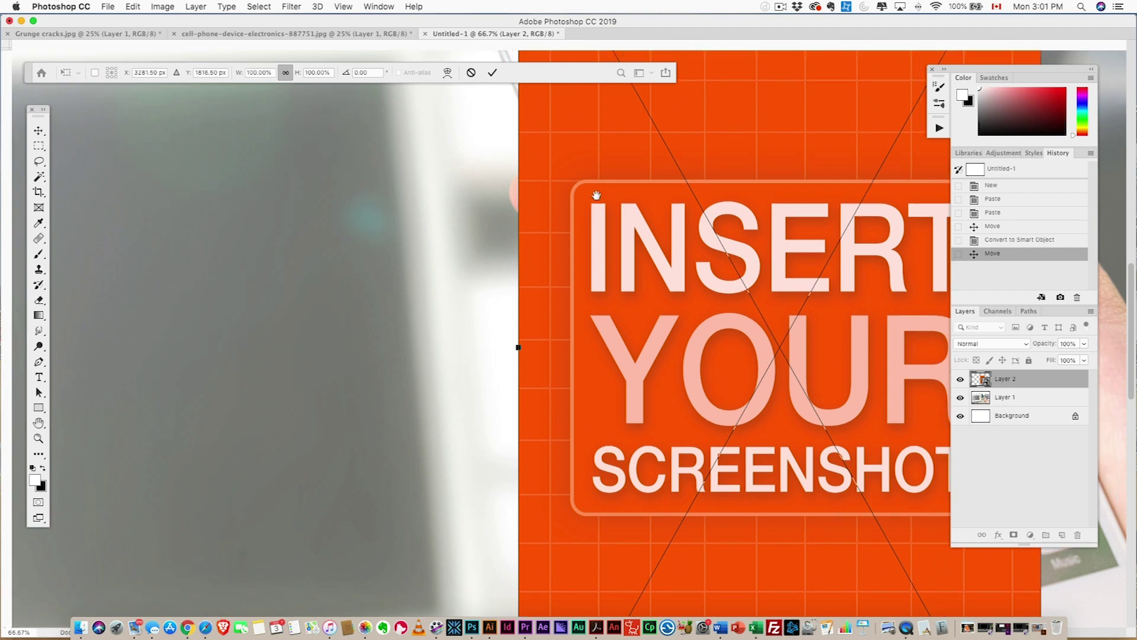
left_click_drag(596, 195, 594, 371)
key("super+plus")
key("super+r")
key("super+plus")
key("super+plus")
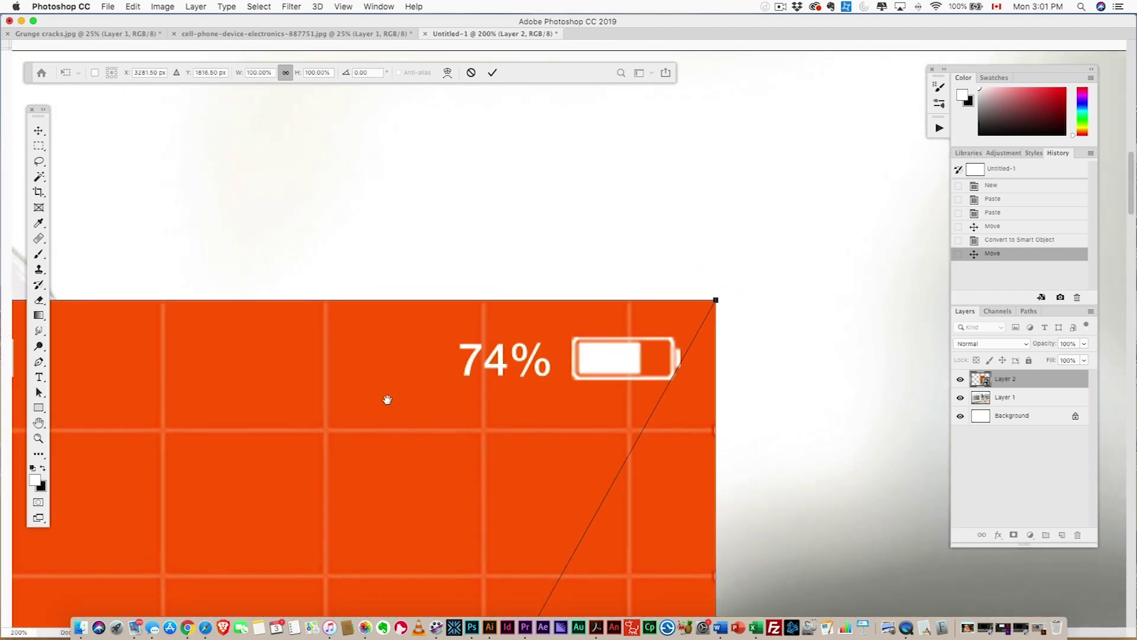
right_click(409, 388)
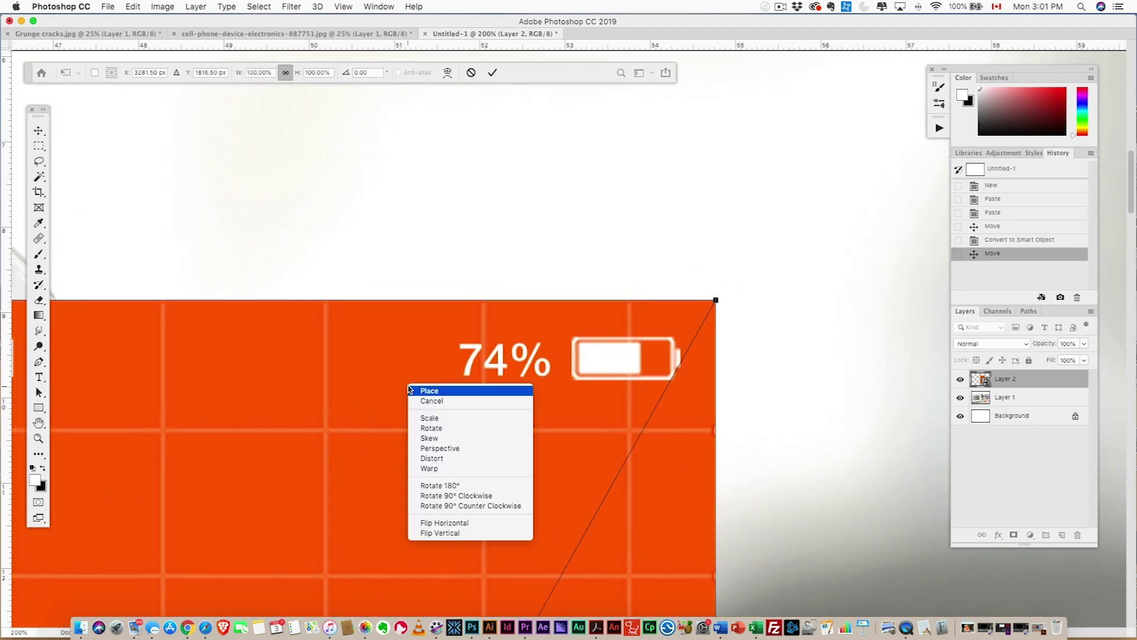
left_click(462, 463)
Step: Pull the screenshot's top-right corner onto the phone screen's top-right corner
left_click_drag(715, 301, 183, 325)
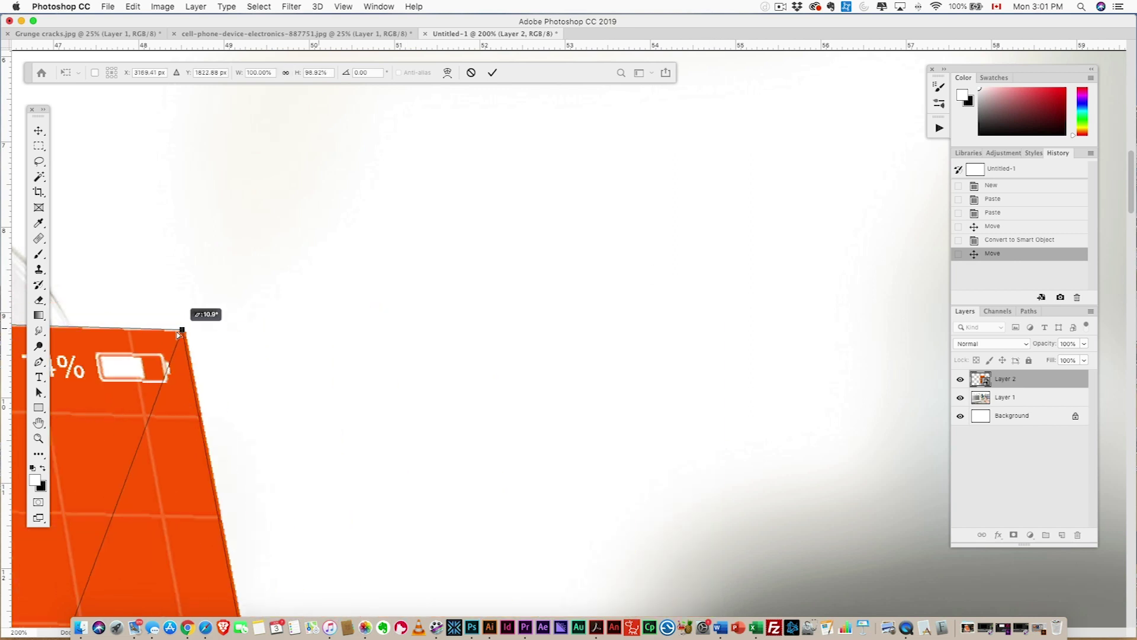
scroll(415, 355, "left", 10)
left_click_drag(626, 345, 518, 468)
scroll(521, 460, "up", 5)
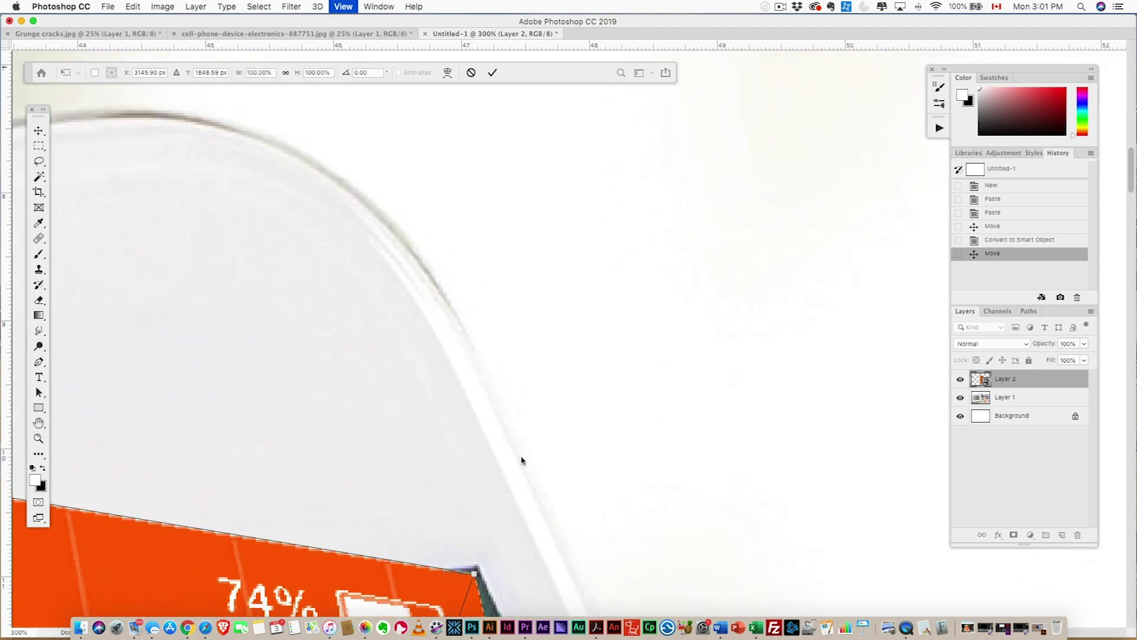
scroll(500, 508, "up", 3)
left_click_drag(481, 327, 484, 314)
scroll(346, 410, "left", 15)
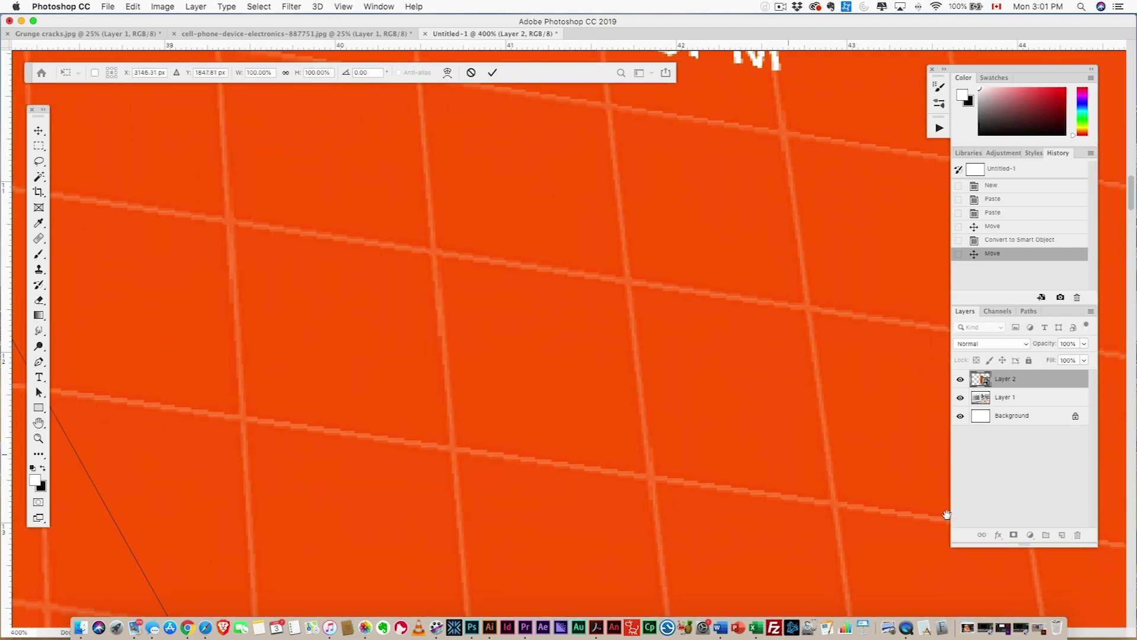
scroll(228, 229, "up", 2)
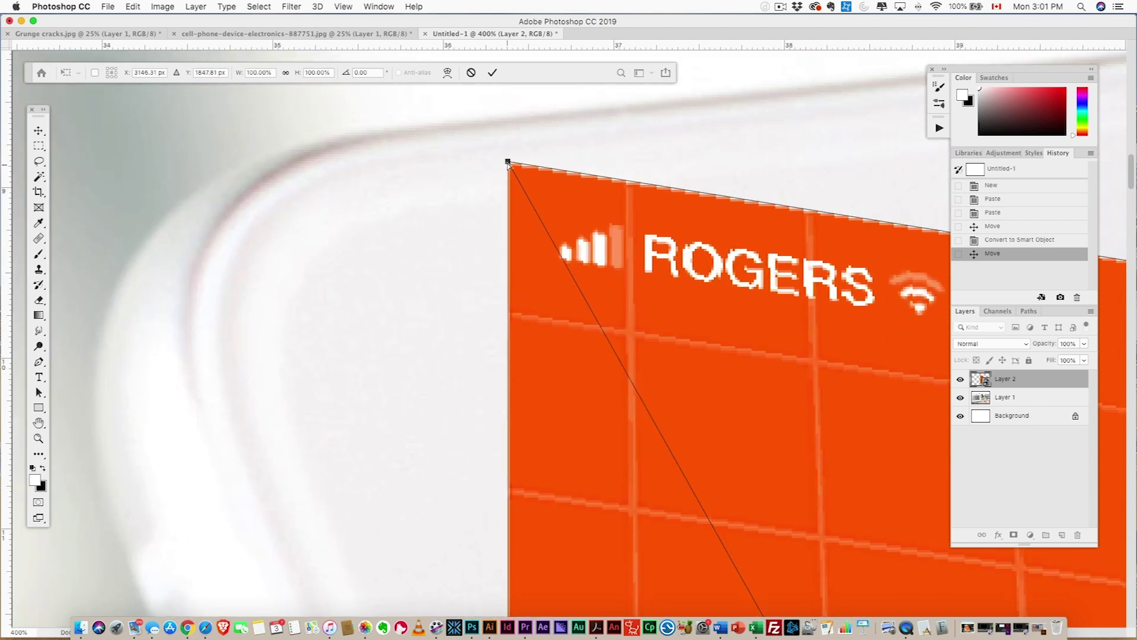
left_click_drag(629, 178, 629, 573)
scroll(629, 574, "down", 10)
scroll(629, 573, "right", 2)
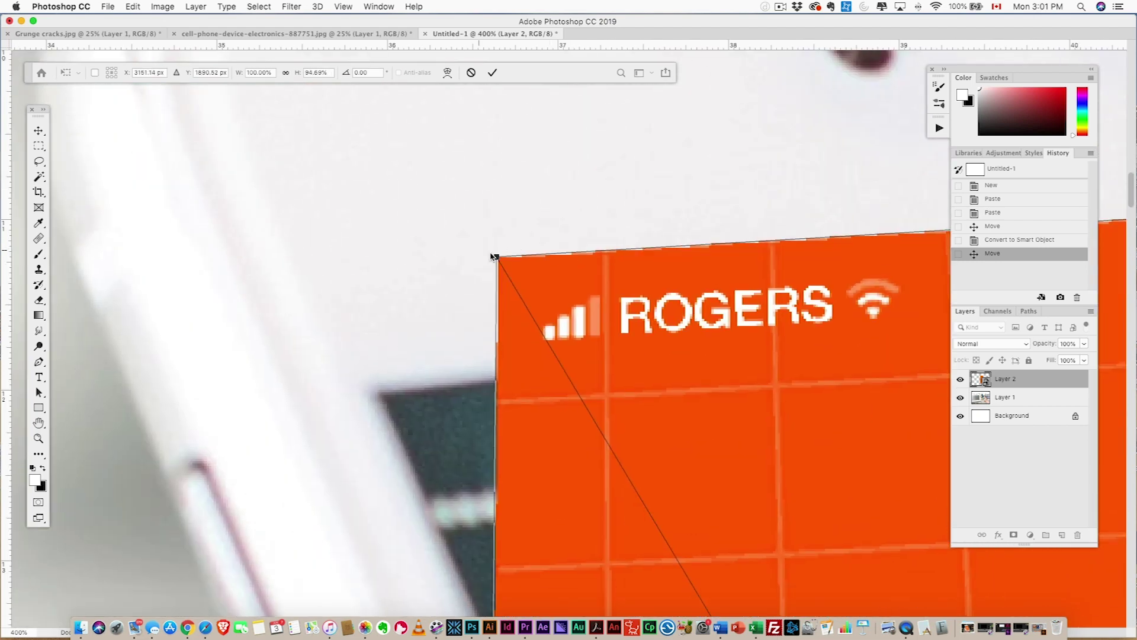
Step: Pin the screenshot's top-left corner onto the screen's top-left corner
left_click_drag(498, 259, 379, 394)
scroll(633, 540, "down", 15)
scroll(632, 540, "right", 5)
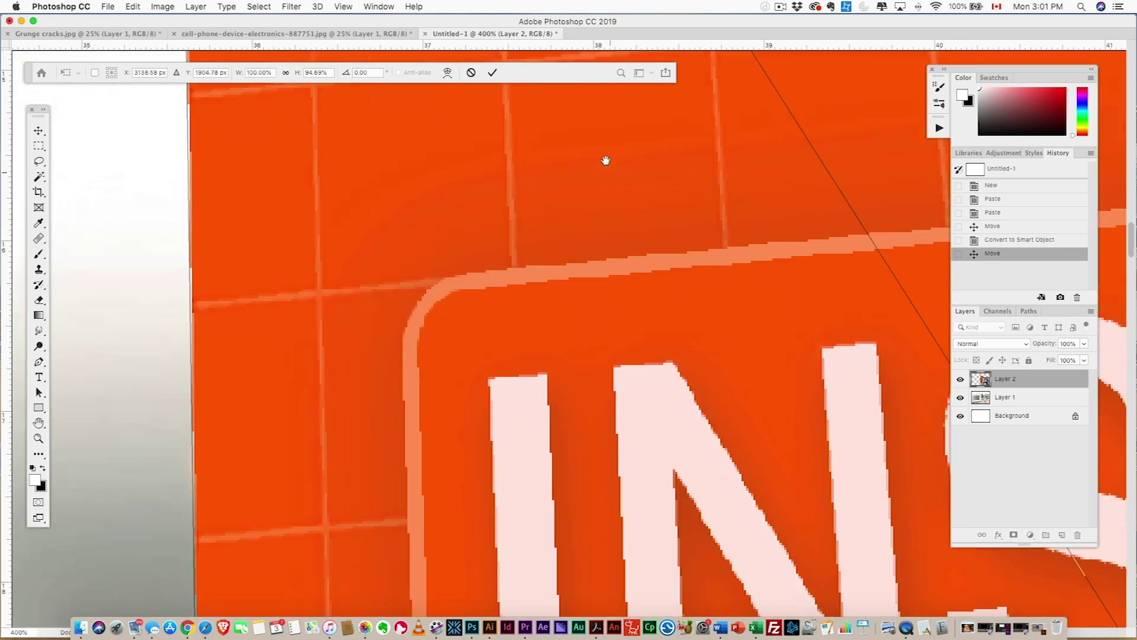
scroll(638, 148, "down", 12)
scroll(638, 147, "left", 2)
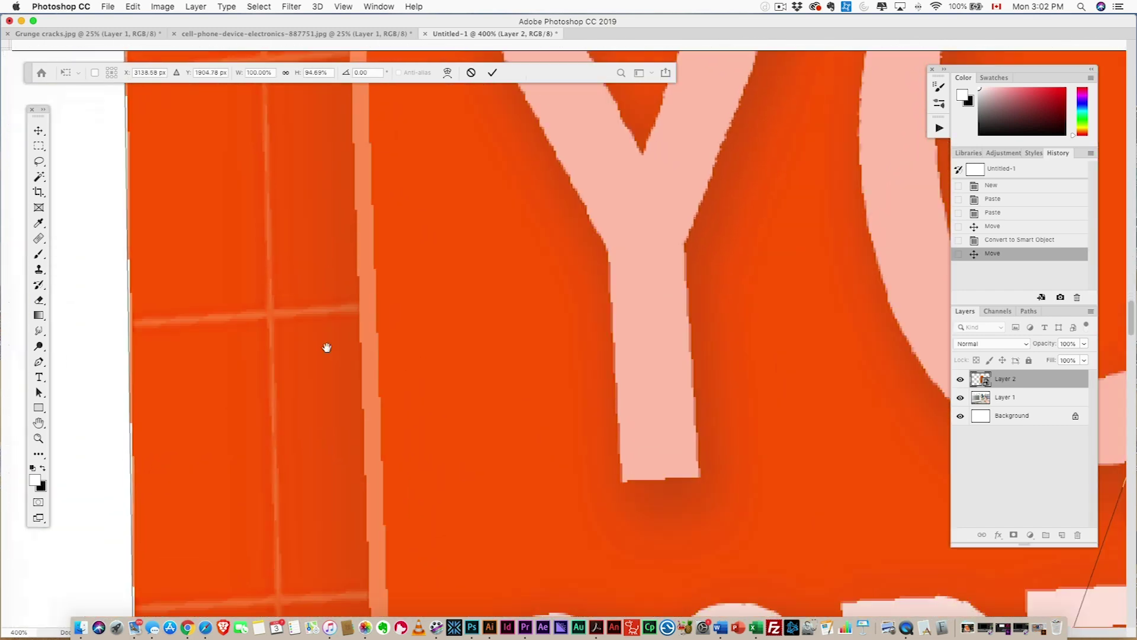
scroll(393, 482, "down", 10)
scroll(393, 482, "left", 2)
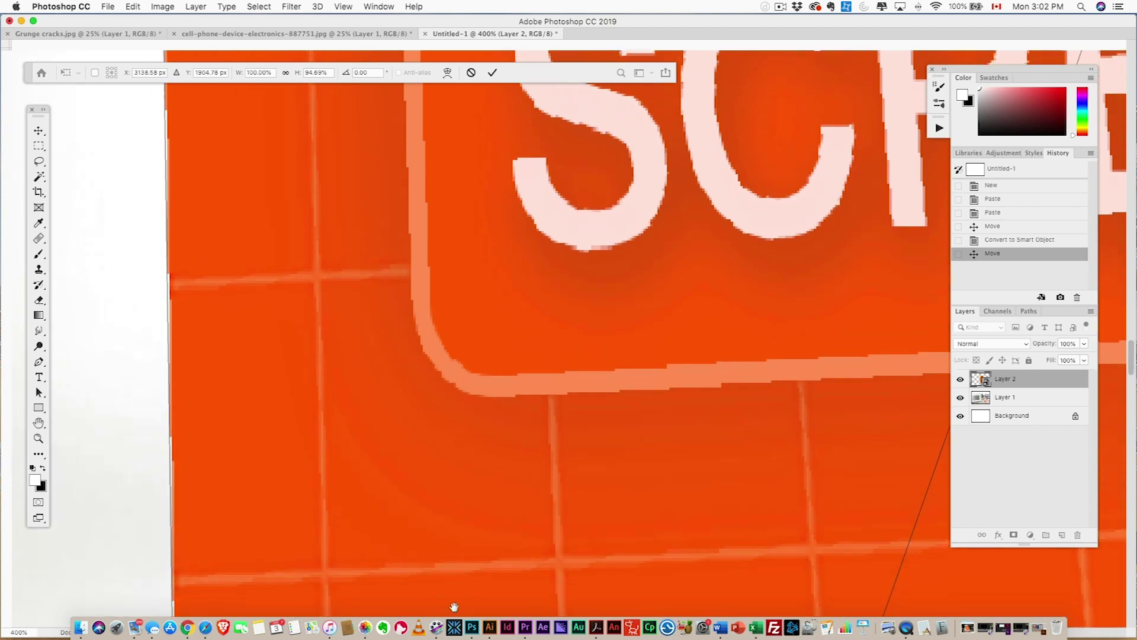
scroll(513, 325, "down", 10)
scroll(512, 325, "left", 3)
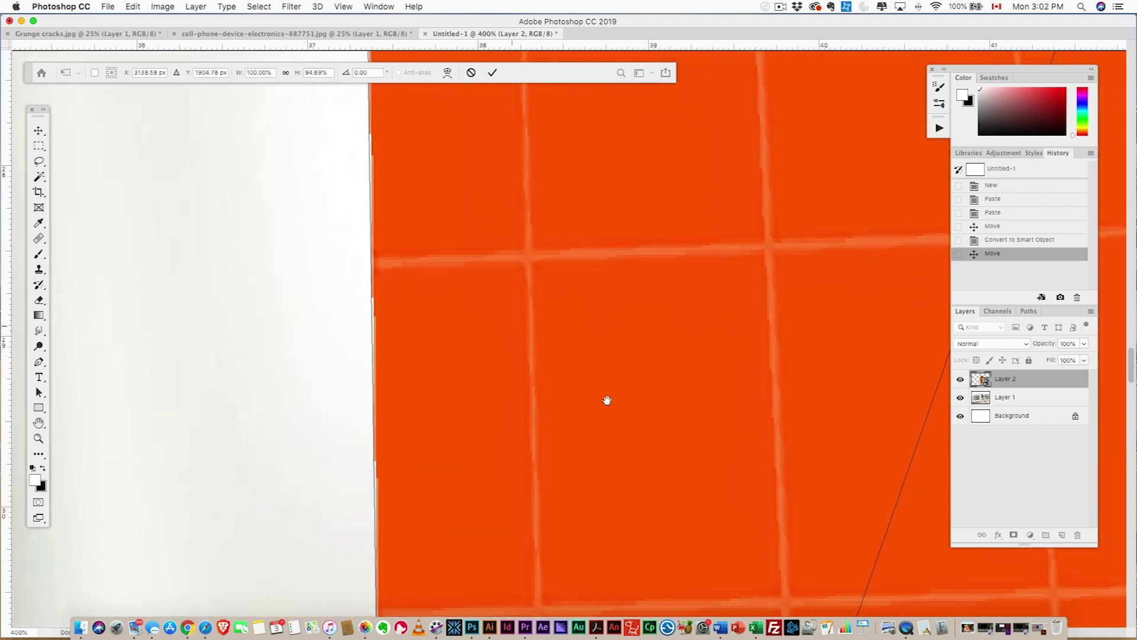
scroll(606, 415, "right", 5)
scroll(487, 458, "down", 4)
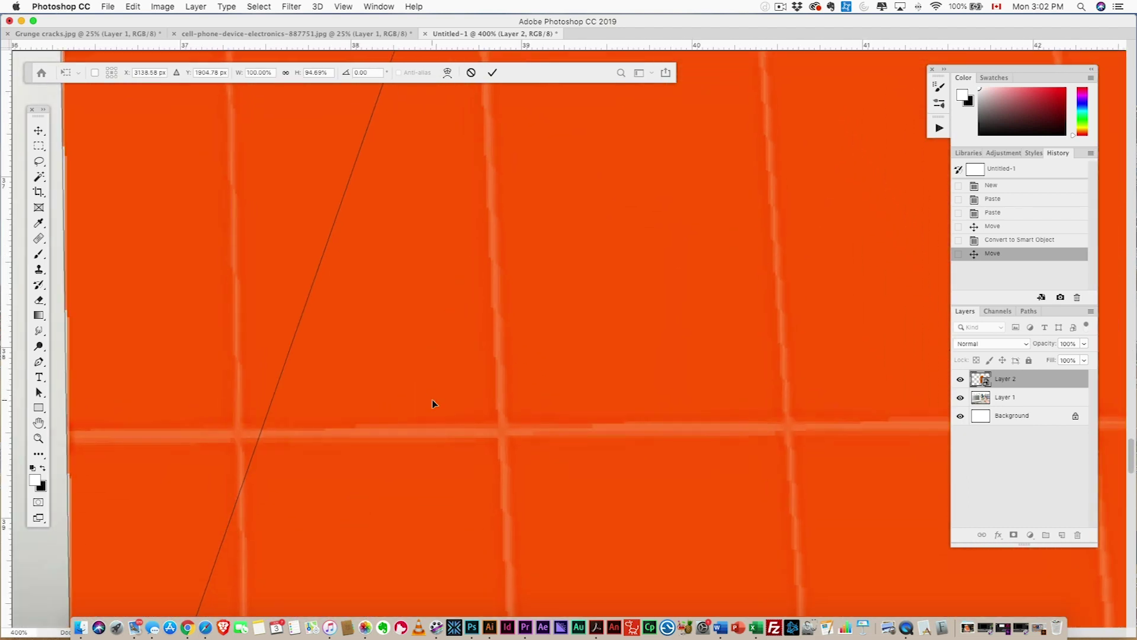
key("super+r")
key("super+minus")
key("super+minus")
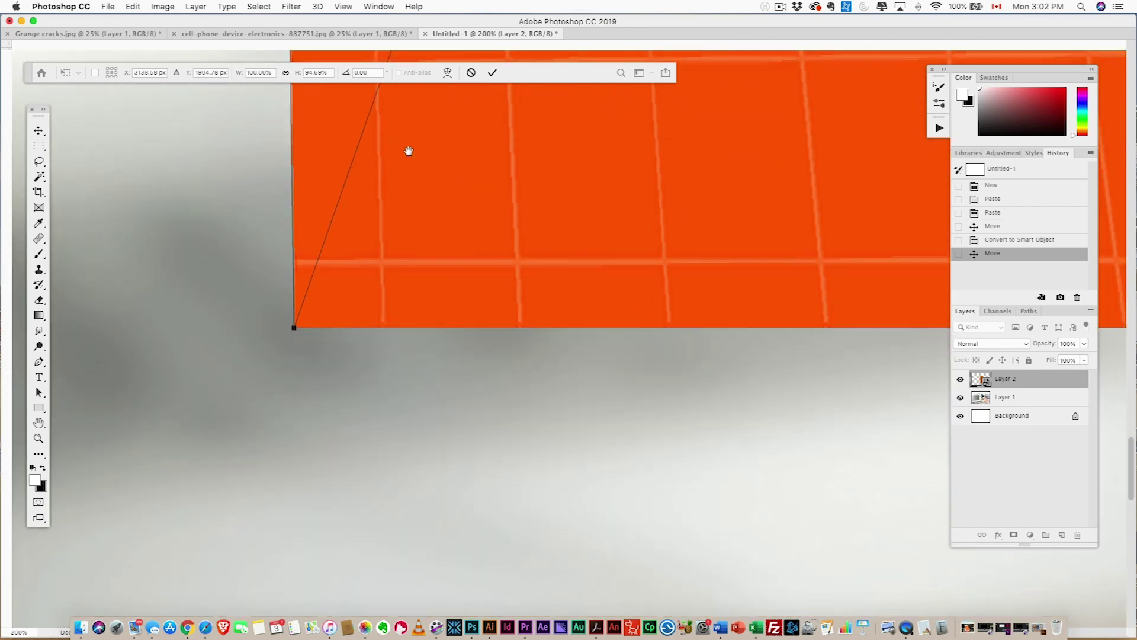
scroll(427, 507, "up", 5)
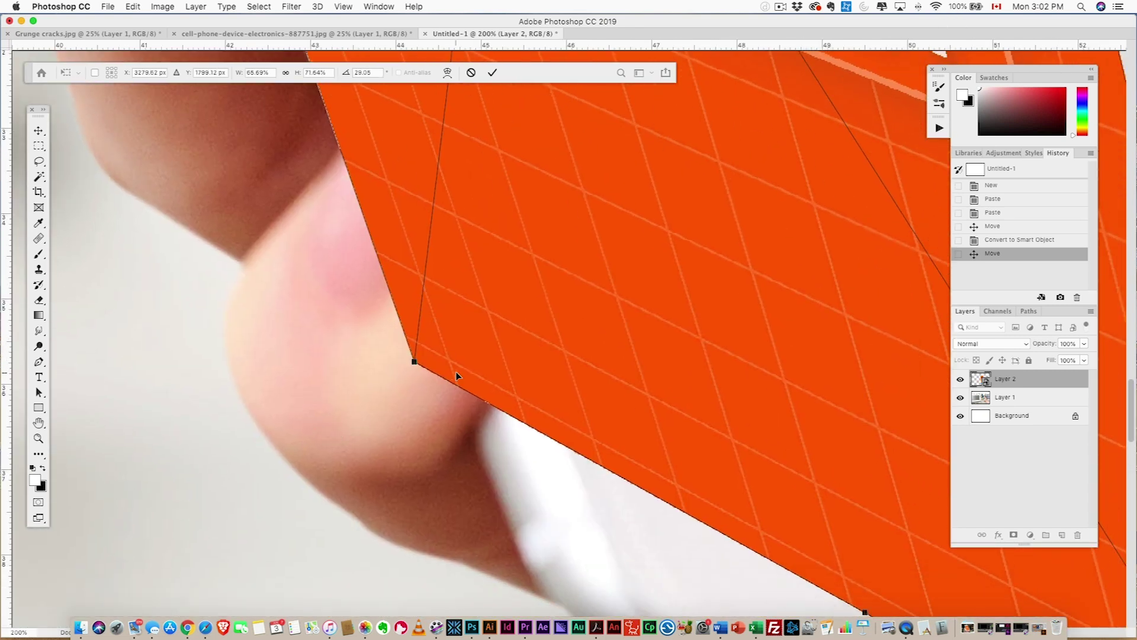
Step: Set the bottom-left corner by the thumb and bottom-right above the home button, then commit
left_click_drag(413, 362, 591, 366)
scroll(748, 358, "right", 10)
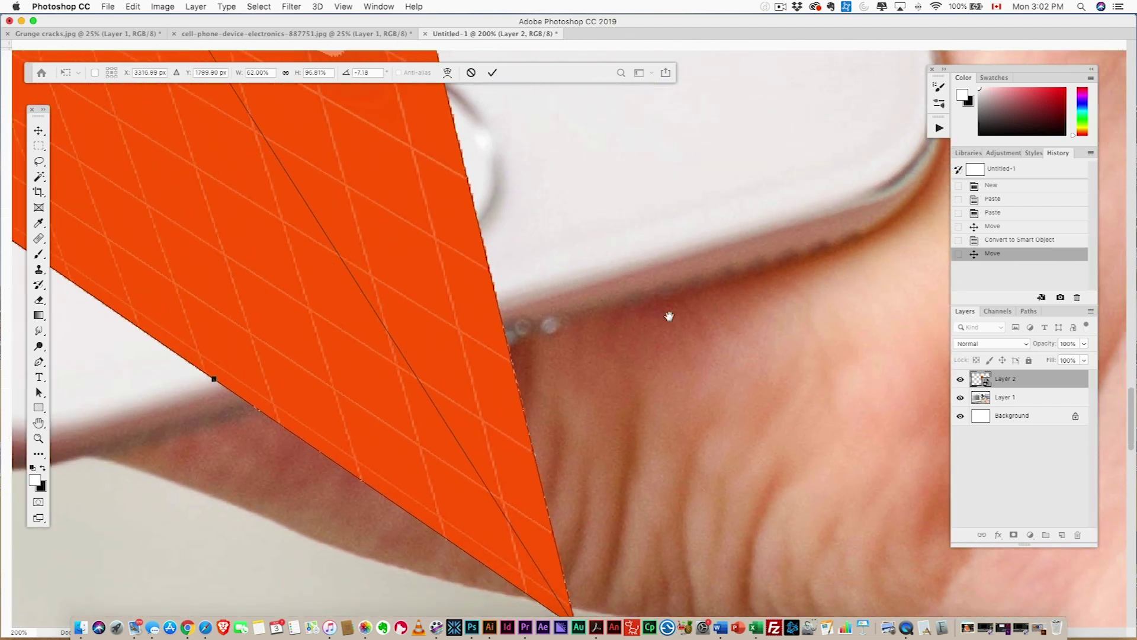
scroll(594, 474, "down", 2)
left_click_drag(569, 526, 482, 115)
scroll(516, 561, "up", 10)
scroll(516, 562, "up", 3)
key("super+r")
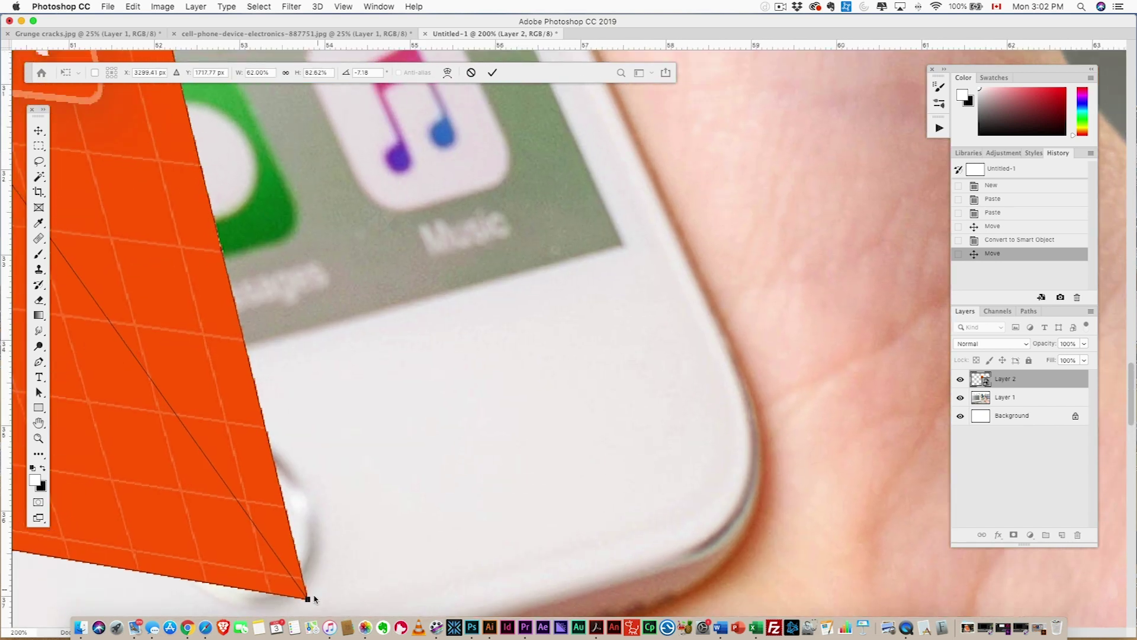
left_click_drag(307, 599, 621, 246)
key("Return")
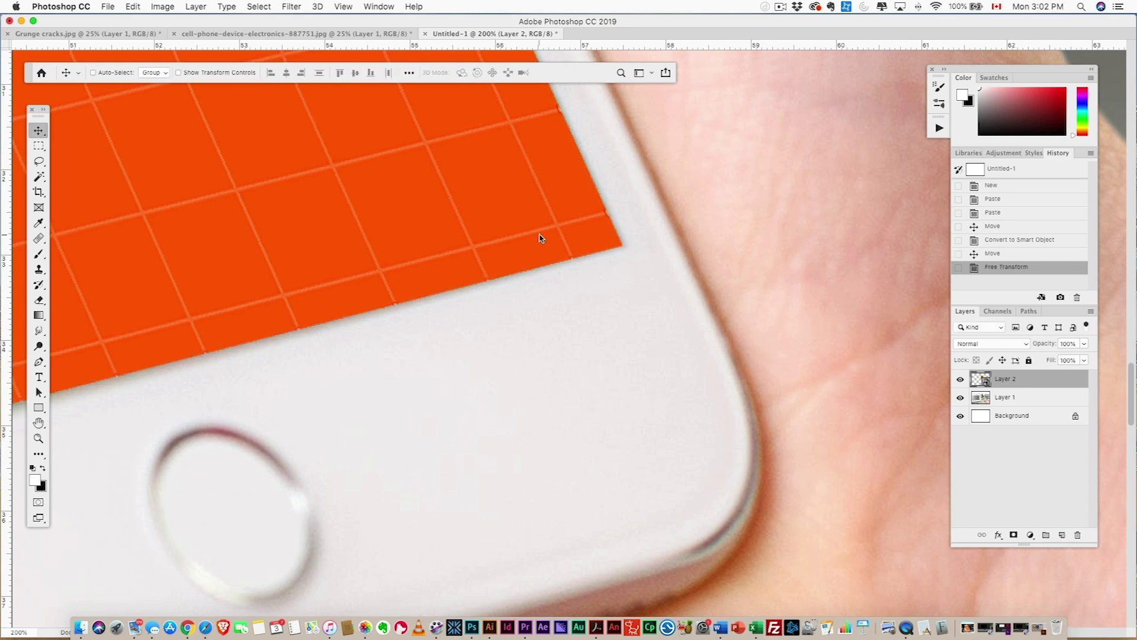
Step: Center the phone in view and hide the screenshot layer to reveal the original screen
key("super+minus")
key("super+minus")
key("super+minus")
key("super+minus")
key("super+minus")
key("super+minus")
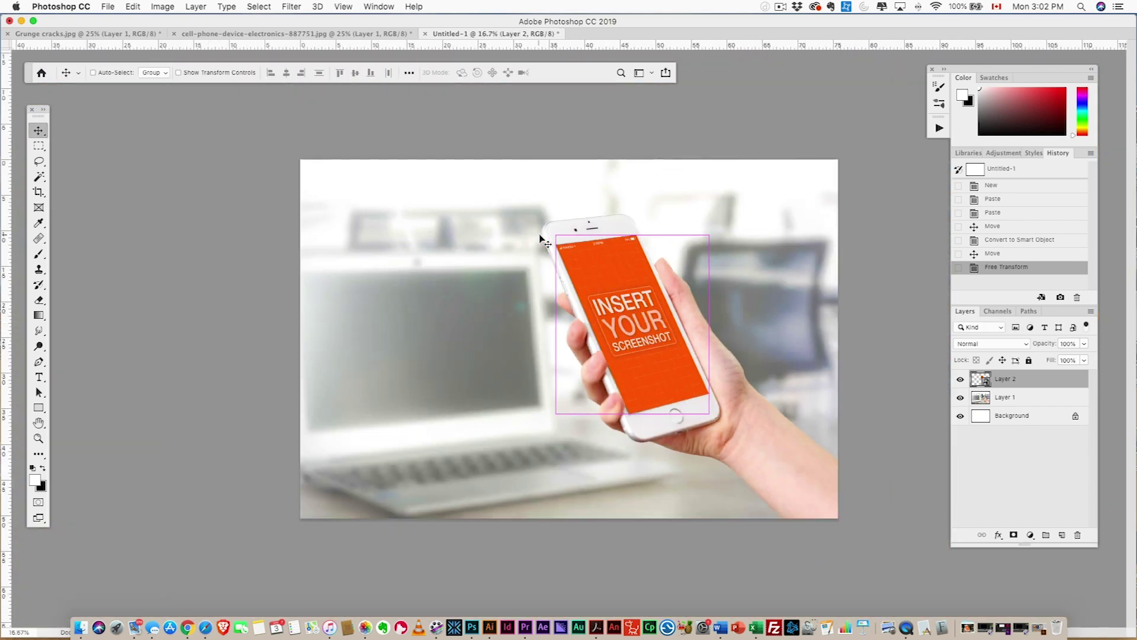
key("super+plus")
key("super+plus")
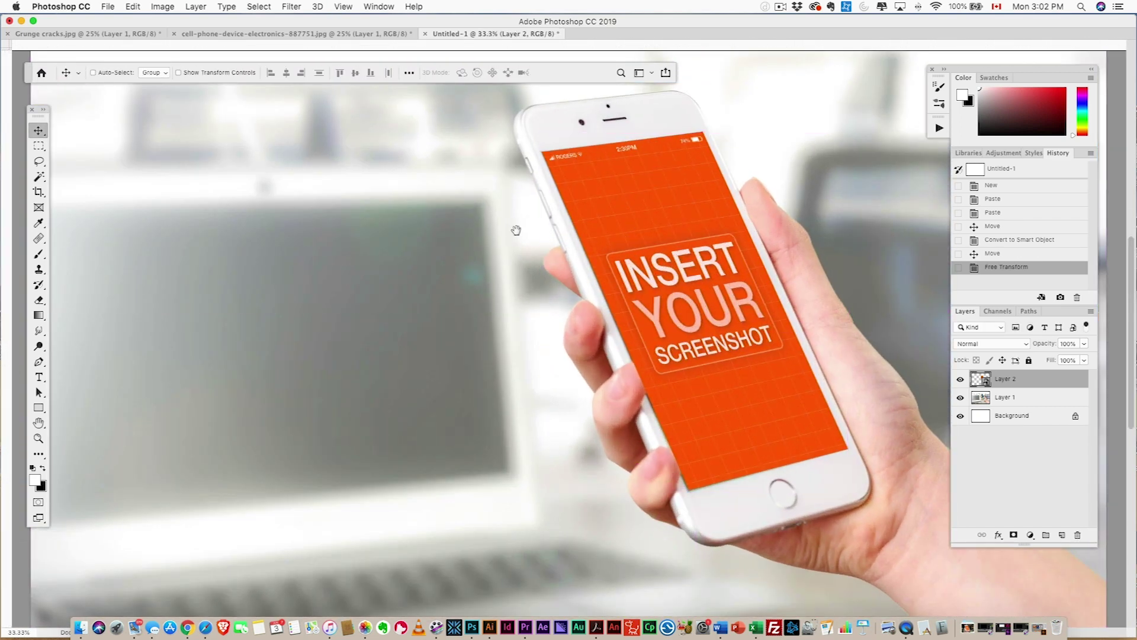
left_click_drag(516, 231, 354, 265)
key("super+r")
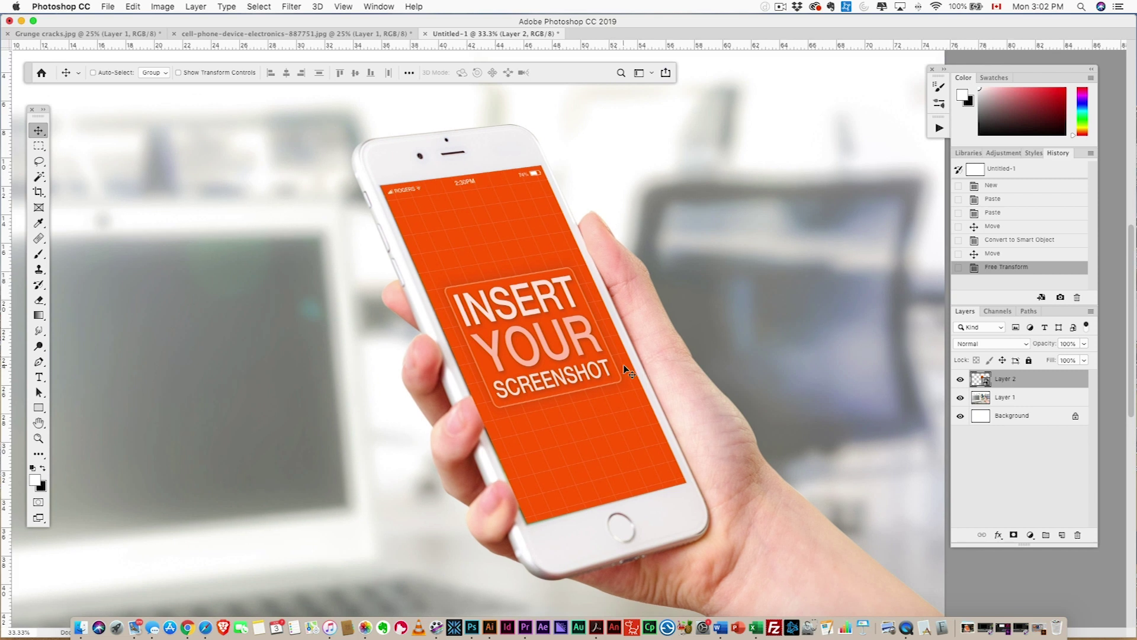
left_click(961, 379)
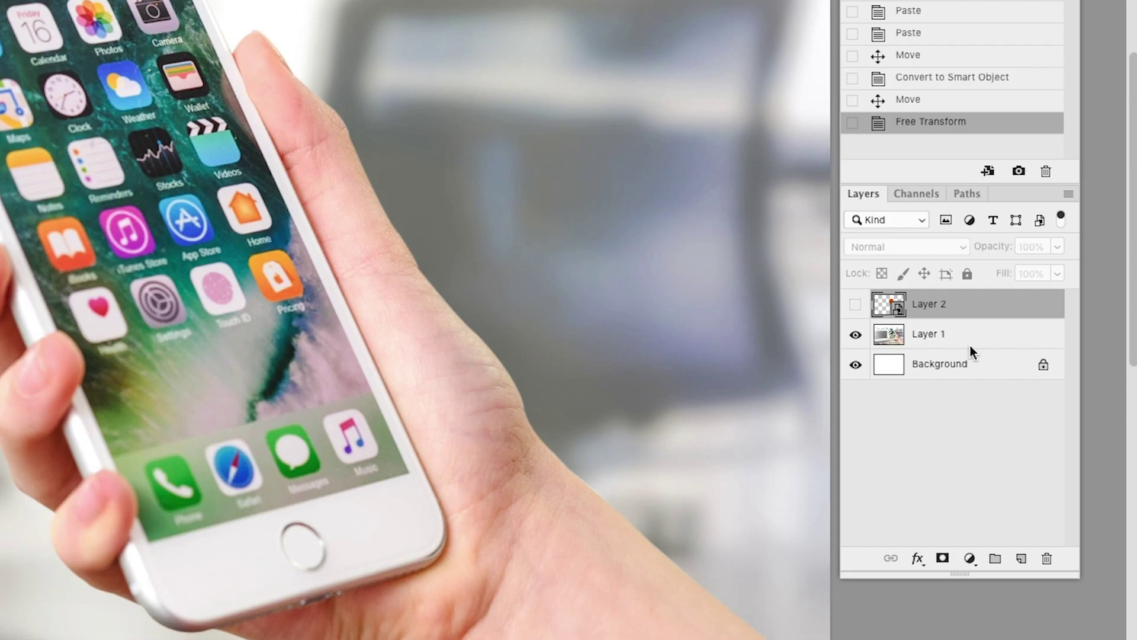
Step: Duplicate the phone photo layer as Layer 1 copy
left_click(970, 346)
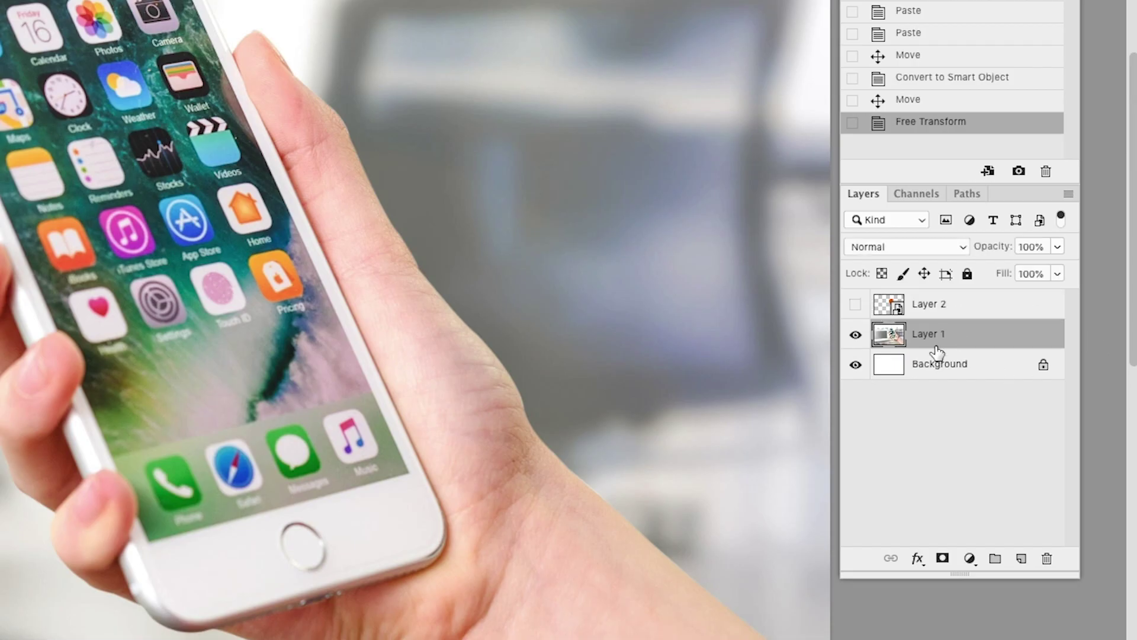
left_click_drag(938, 353, 1021, 558)
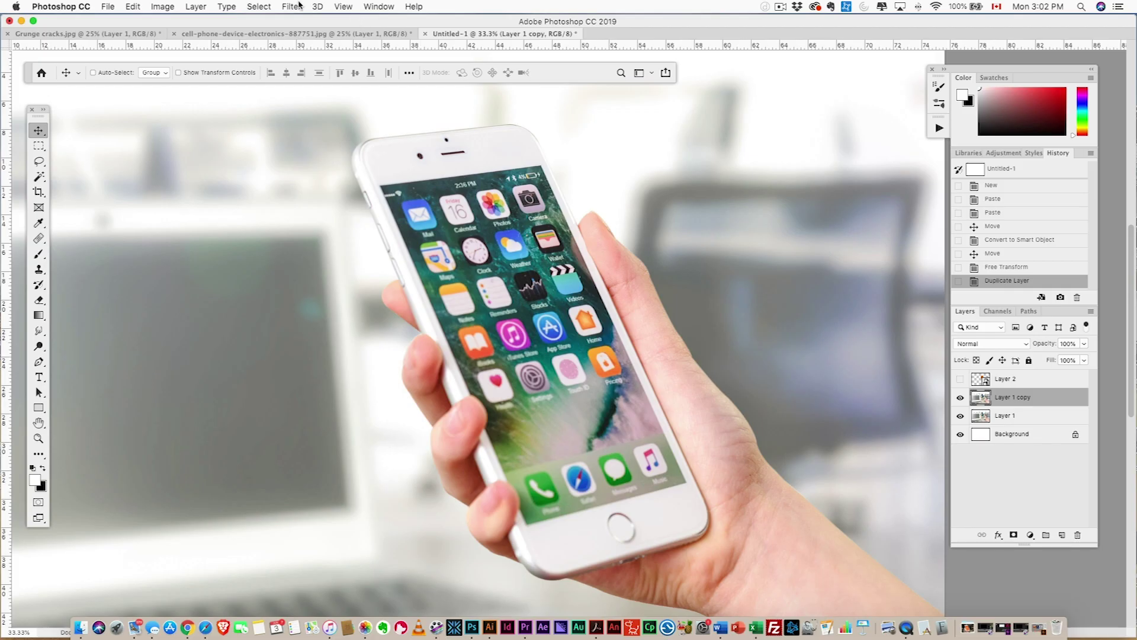
left_click(300, 6)
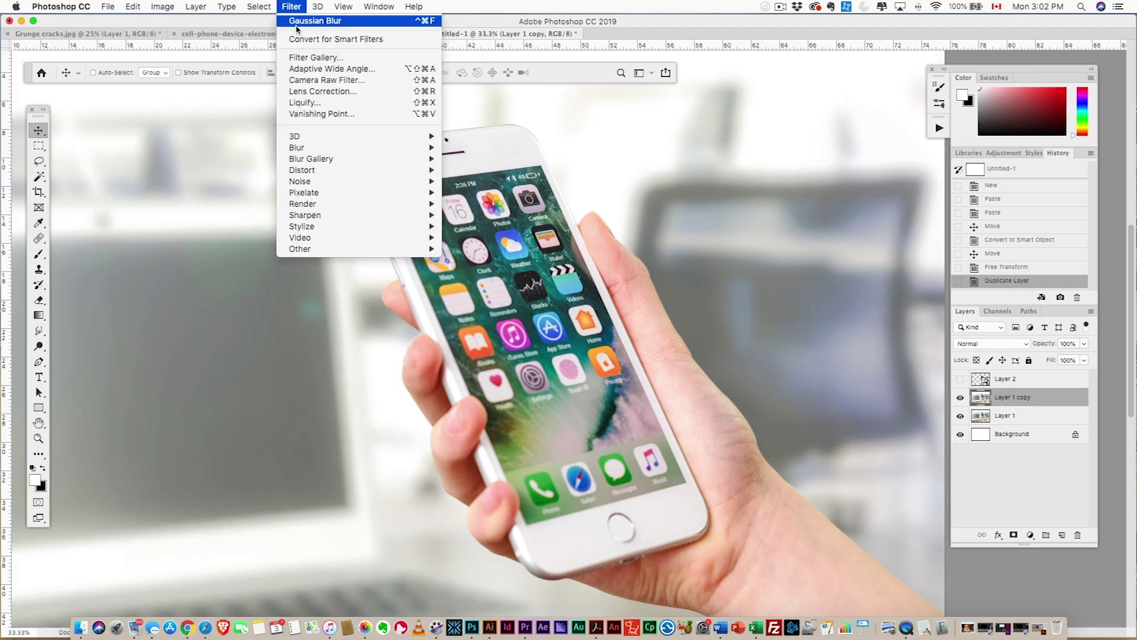
Step: In Select and Mask, brush-select the thumb, index finger, lower finger and phone edge
mouse_move(258, 7)
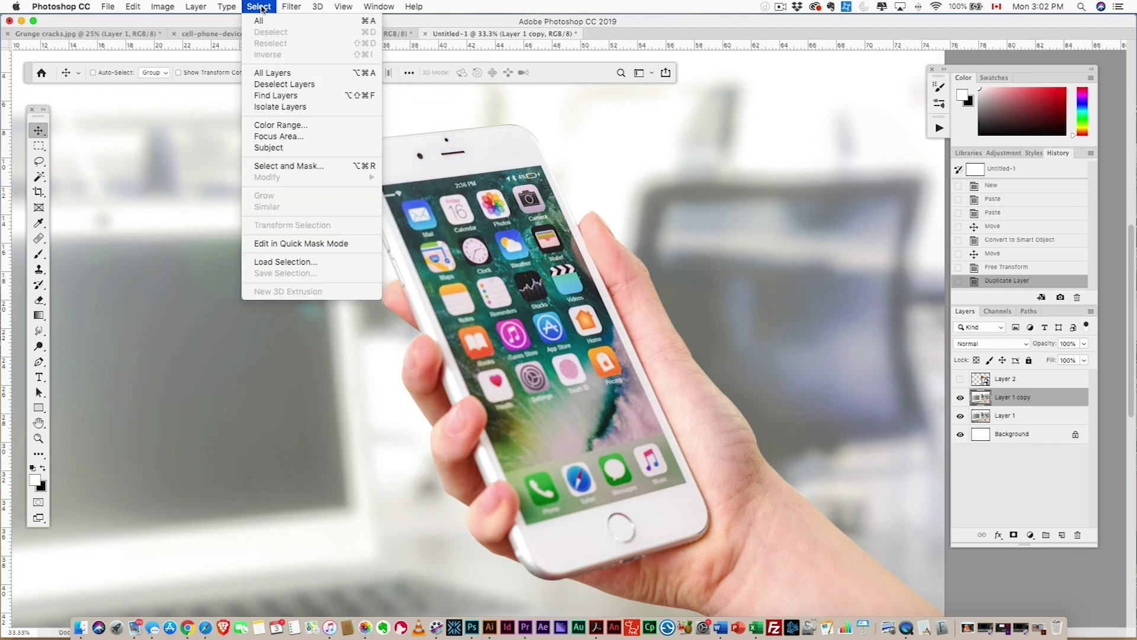
left_click(288, 170)
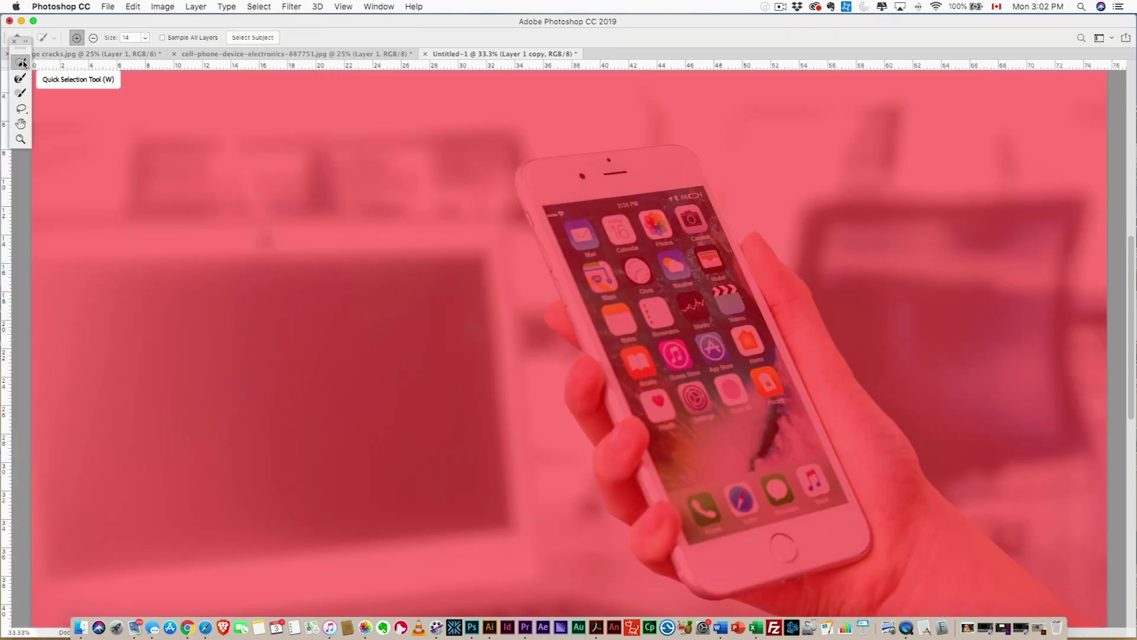
left_click(590, 409)
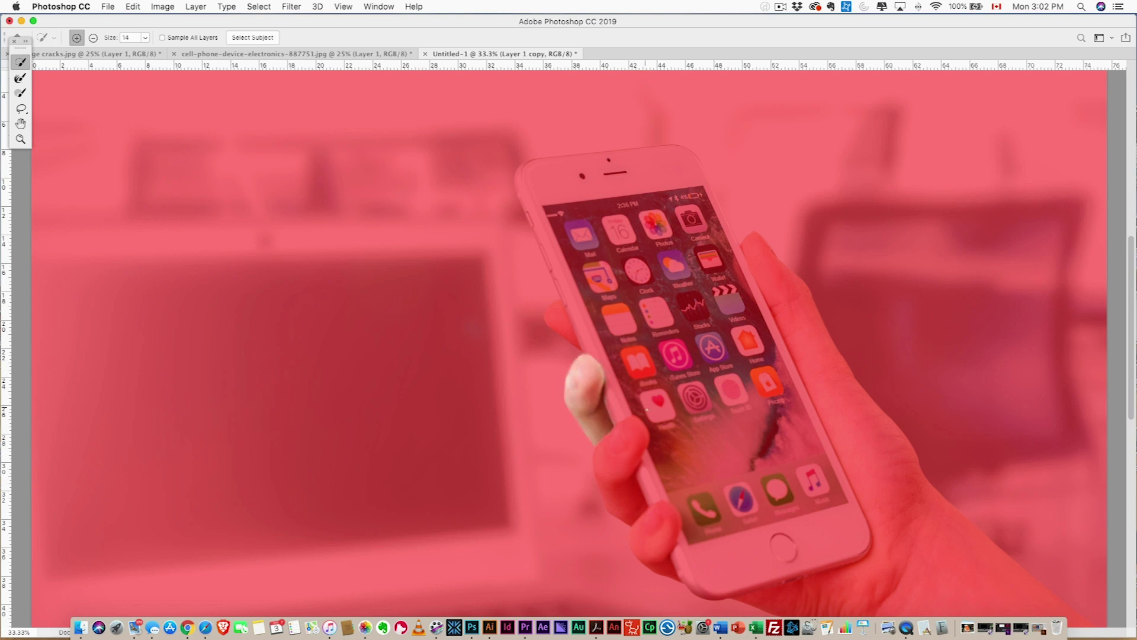
left_click_drag(633, 441, 620, 467)
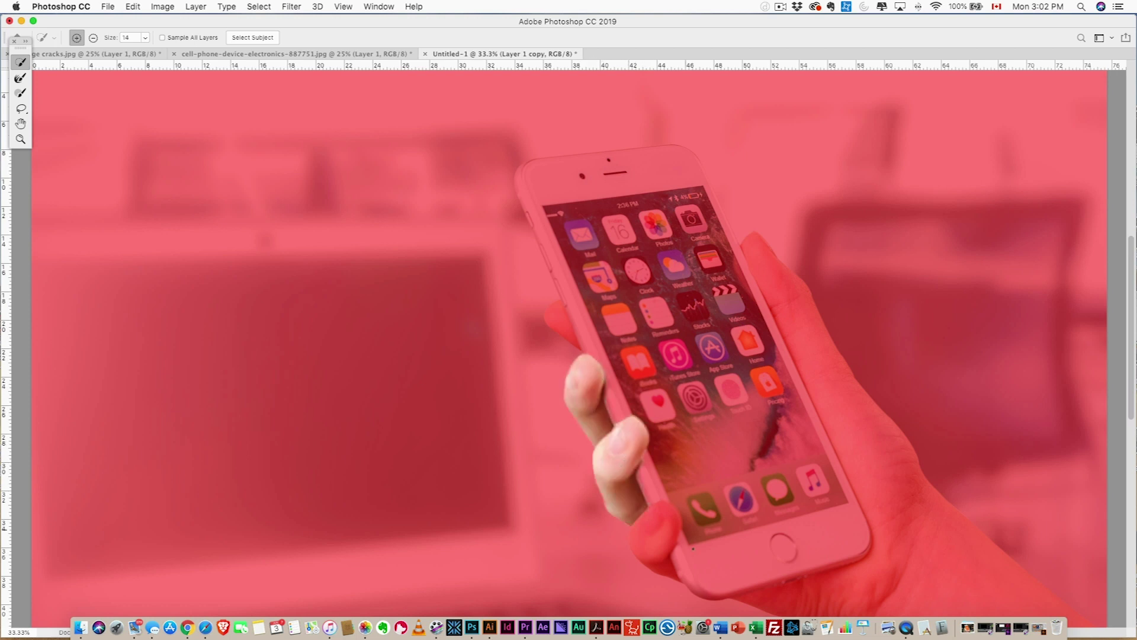
left_click_drag(668, 519, 655, 545)
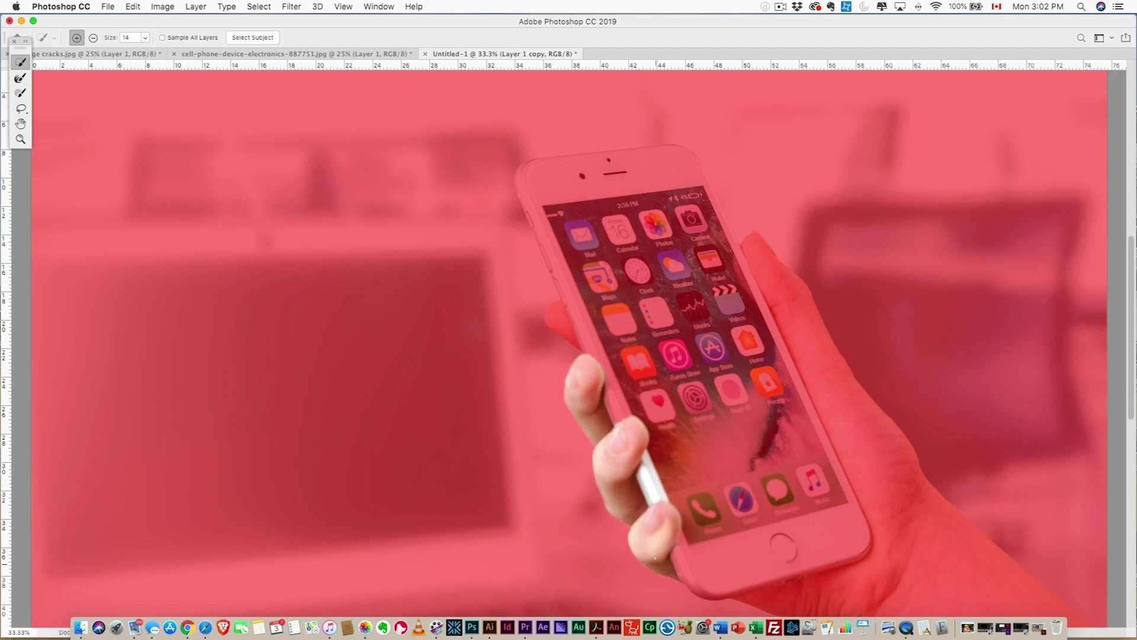
Step: Check the selection edge around the thumb tip, then output it as a layer mask
key("super+equal")
key("super+equal")
key("super+equal")
key("super+equal")
key("super+equal")
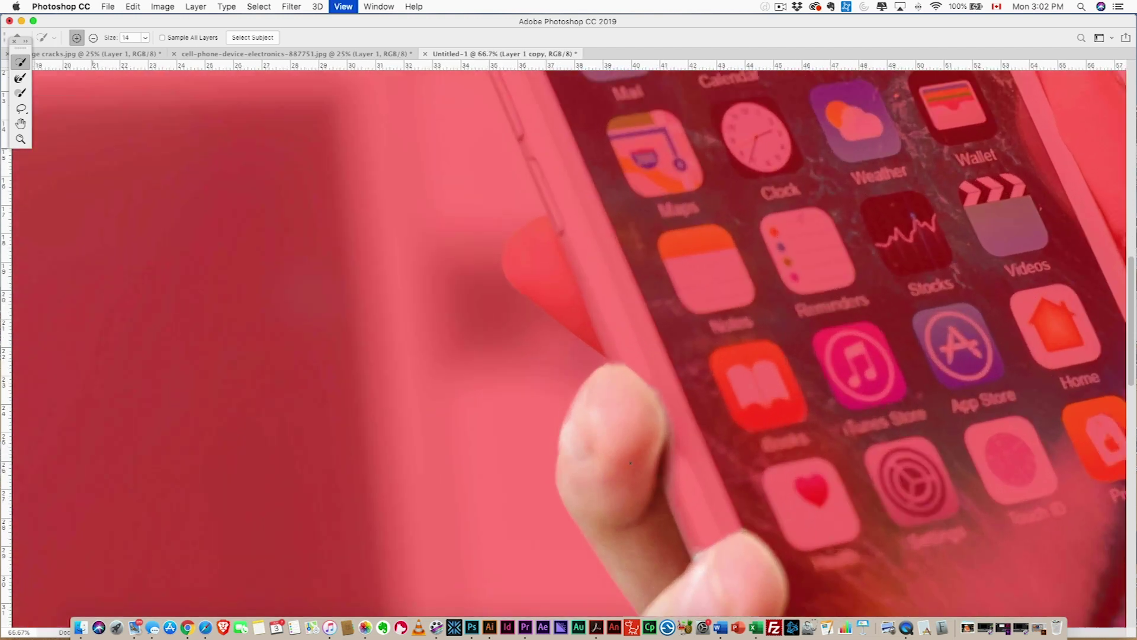
key("super+minus")
scroll(858, 508, "down", 10)
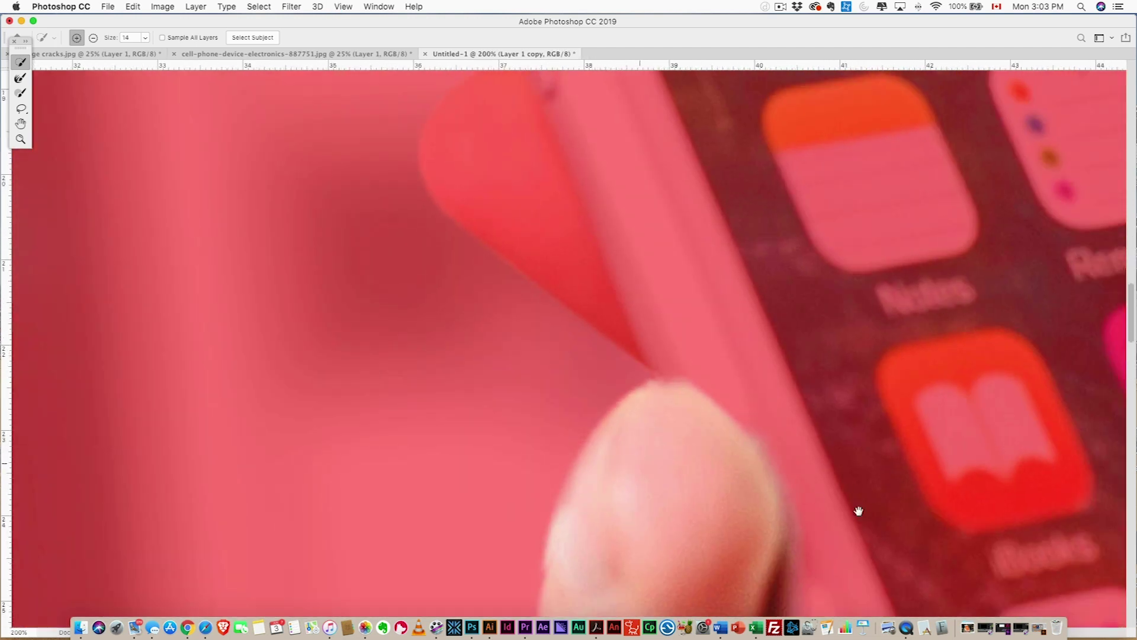
scroll(684, 282, "down", 5)
scroll(684, 282, "right", 5)
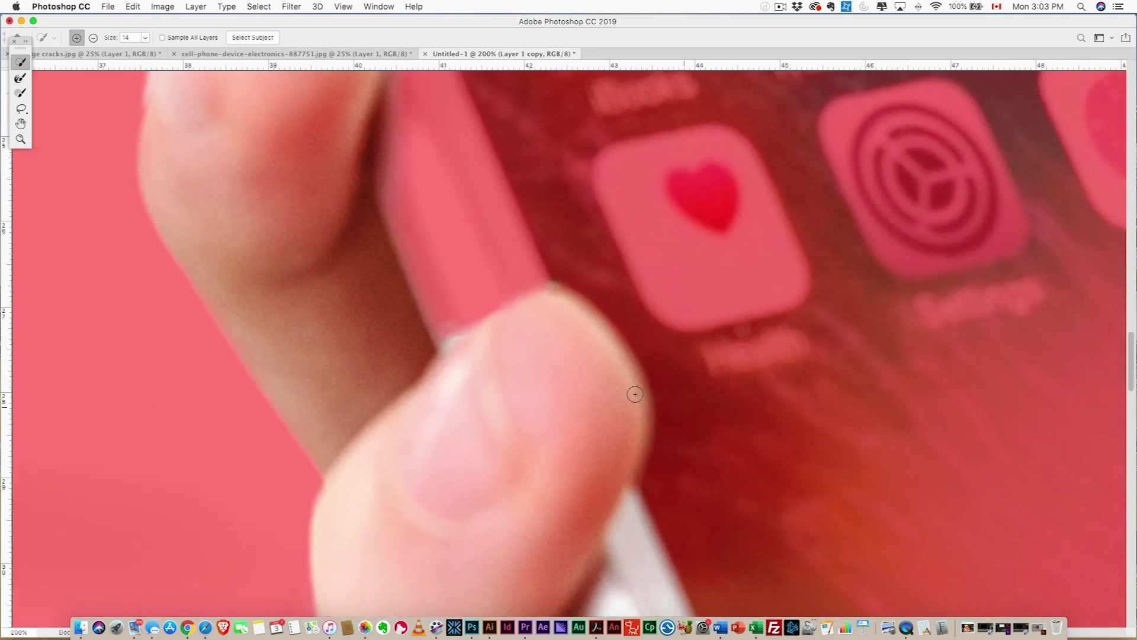
scroll(593, 306, "down", 10)
scroll(593, 306, "right", 3)
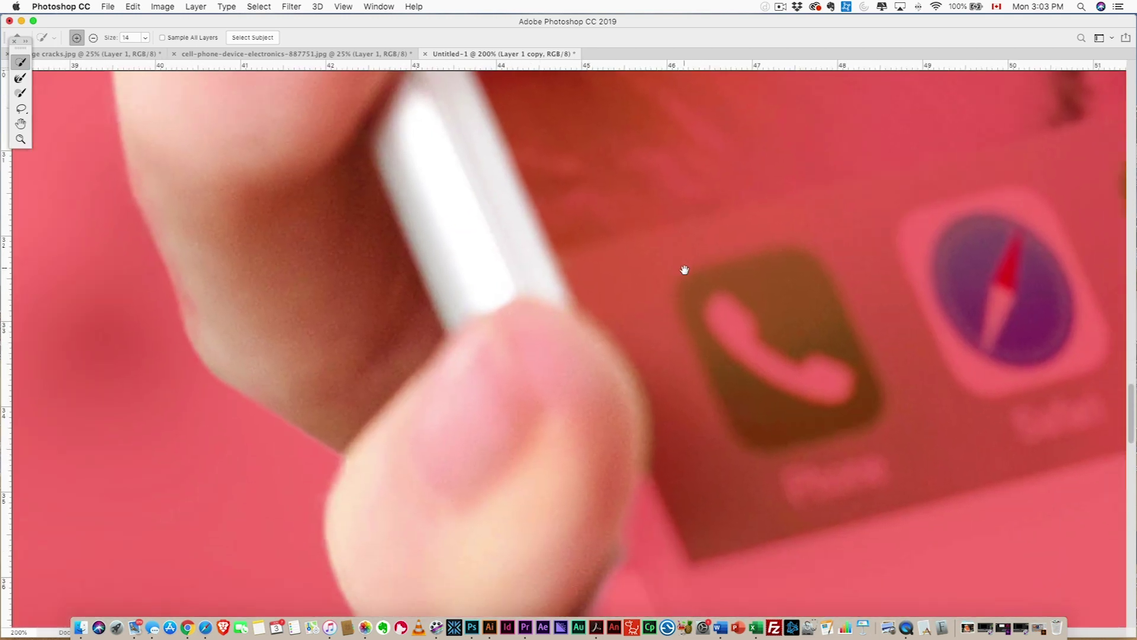
key("super+minus")
key("super+minus")
key("super+minus")
key("super+minus")
key("super+minus")
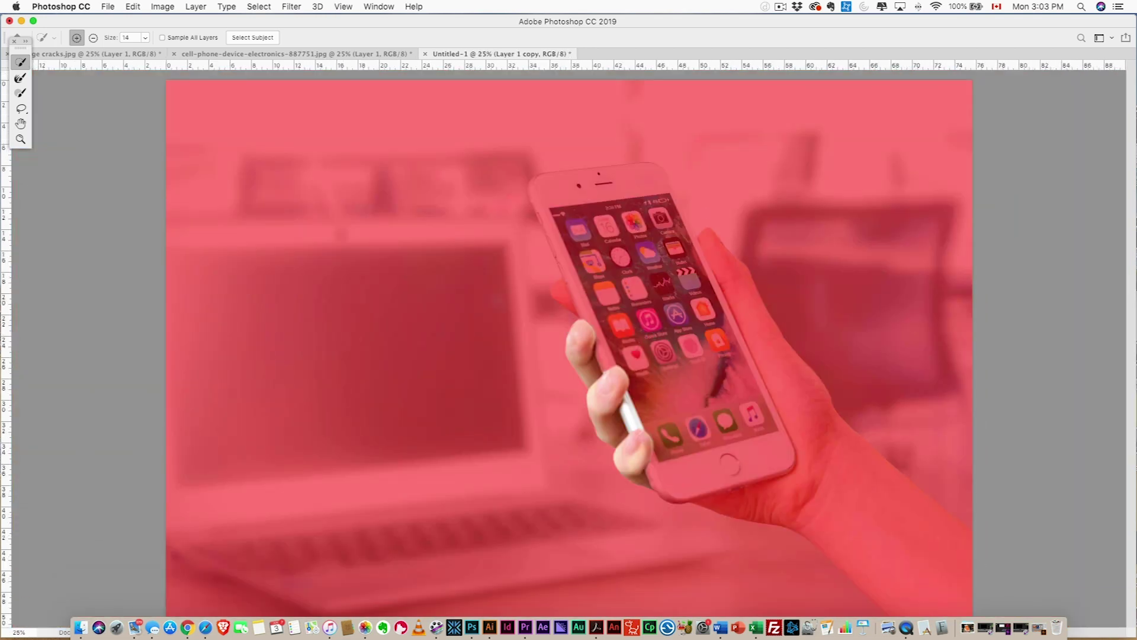
key("Tab")
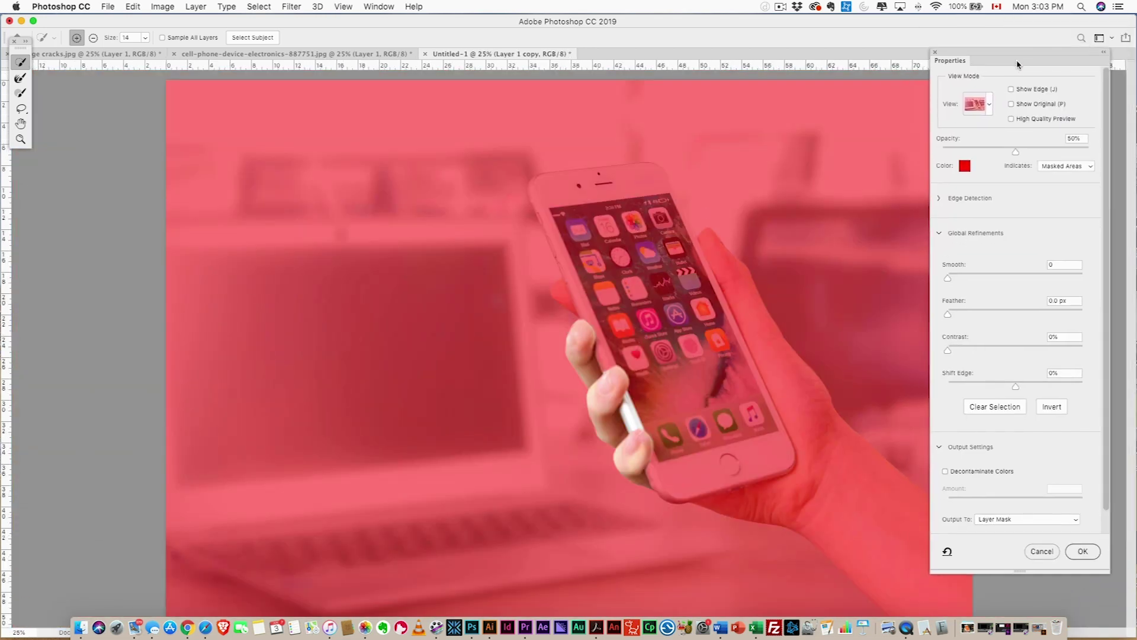
left_click(1089, 571)
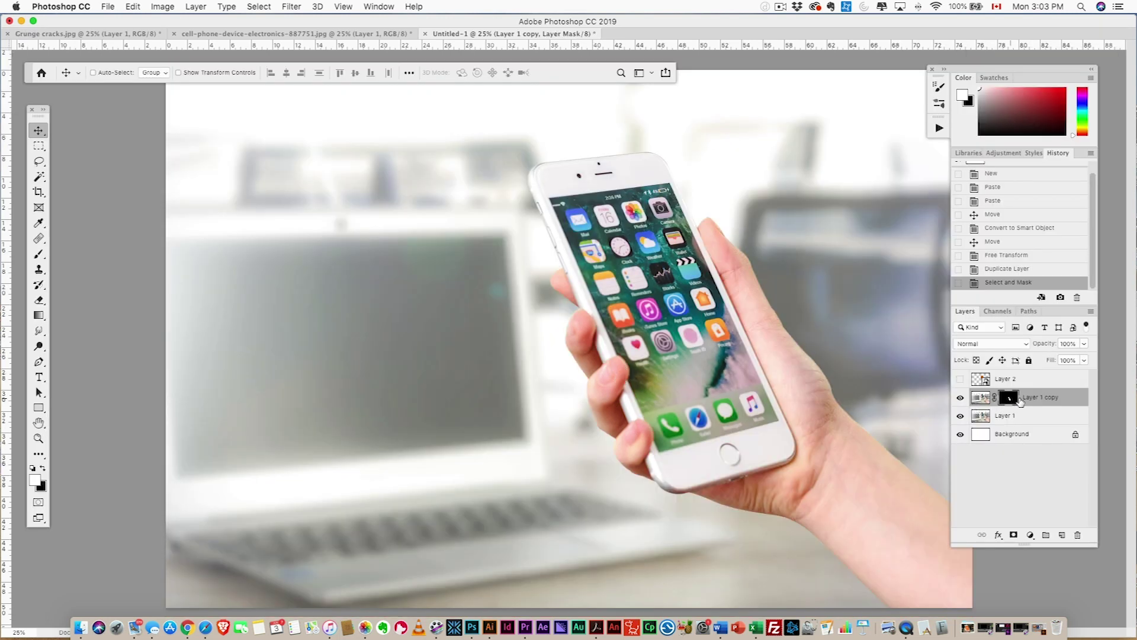
Step: Move masked Layer 1 copy to the top and toggle the orange placeholder to check the overlap
left_click_drag(1034, 373, 1034, 373)
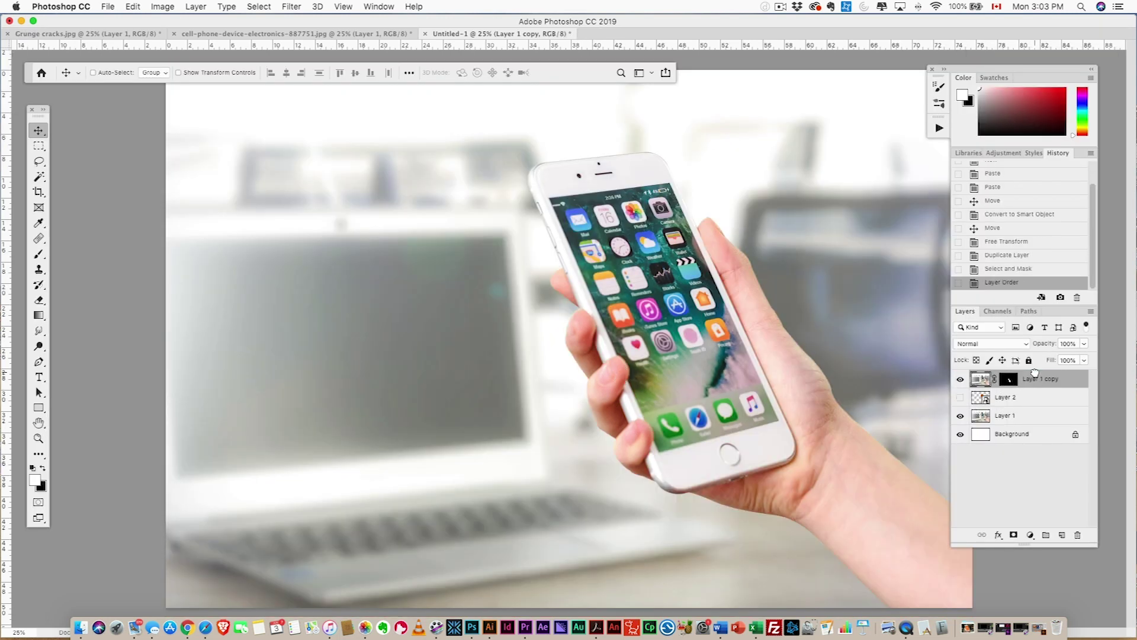
left_click(961, 398)
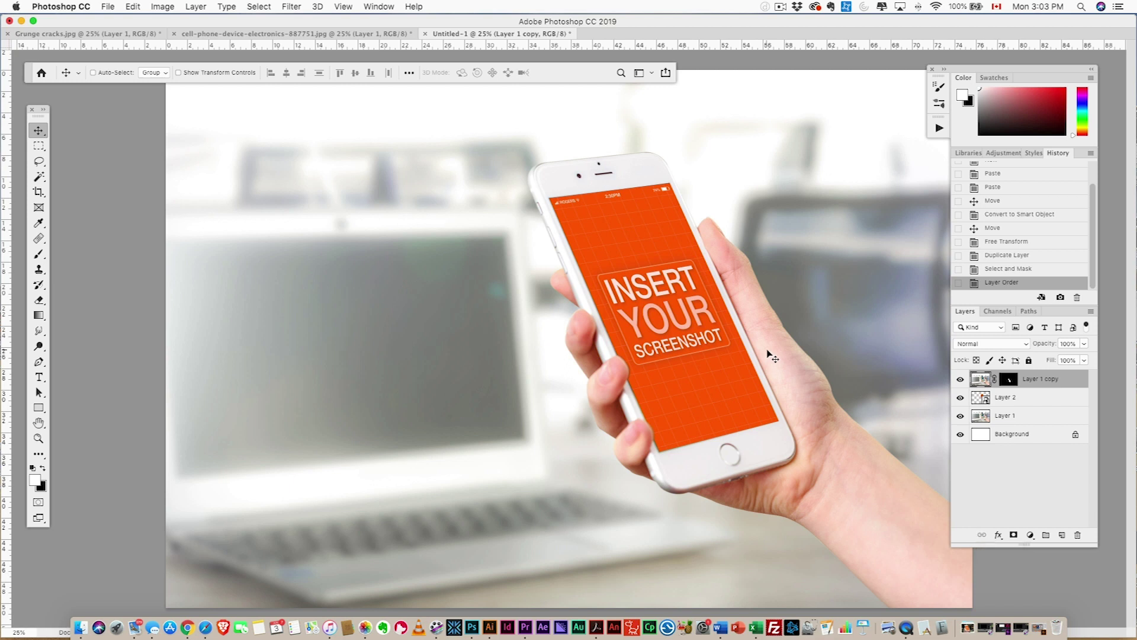
key("super+equal")
key("super+equal")
key("super+equal")
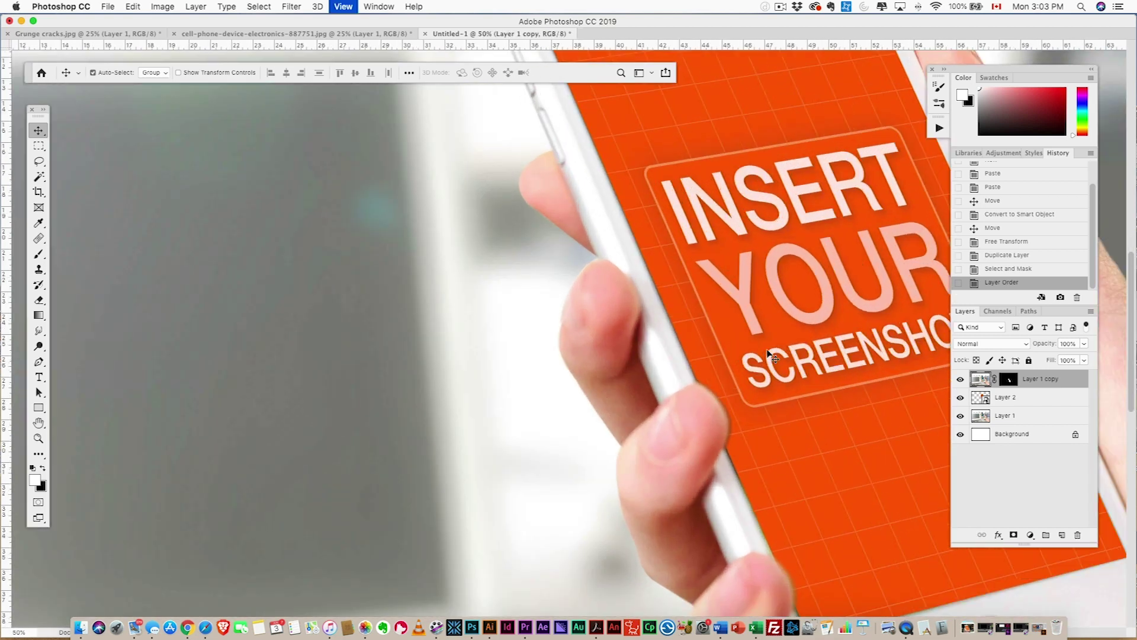
key("super+r")
key("super+minus")
key("super+minus")
key("super+r")
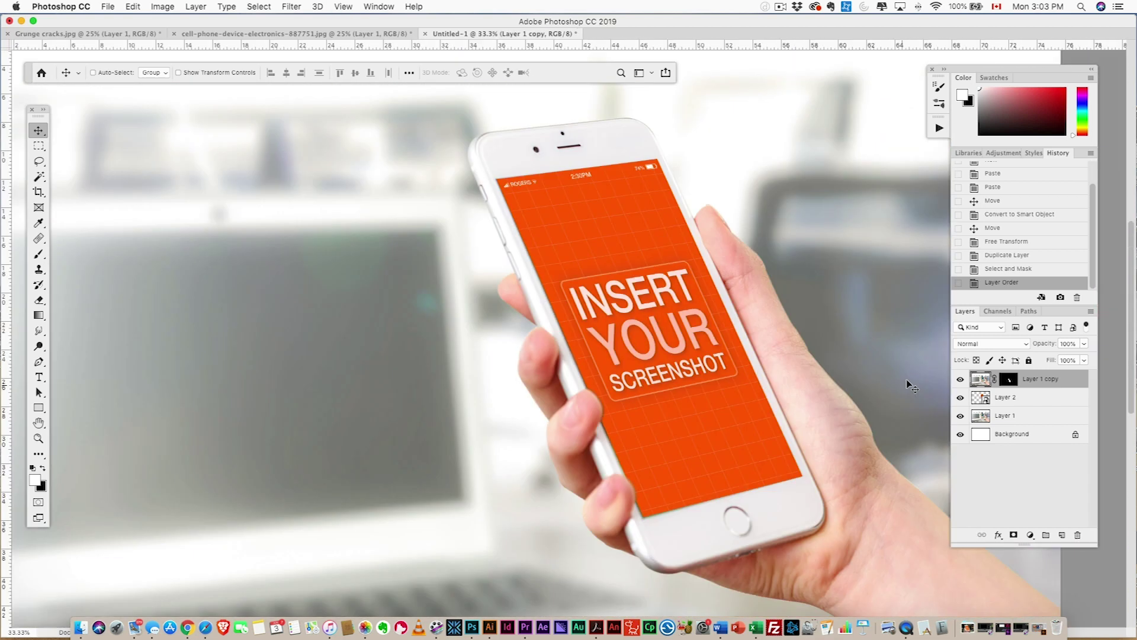
left_click(960, 399)
Step: Inspect the phone screen up close, then show the placeholder layer again
key("super+minus")
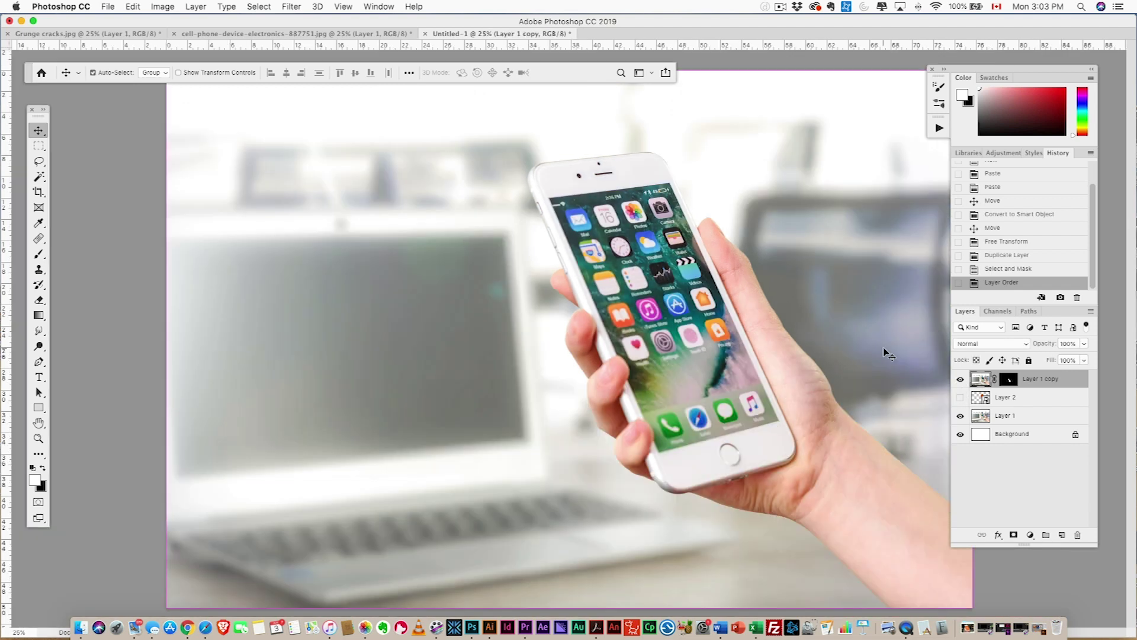
key("super+equal")
key("super+equal")
key("super+equal")
scroll(830, 360, "right", 15)
scroll(831, 360, "up", 10)
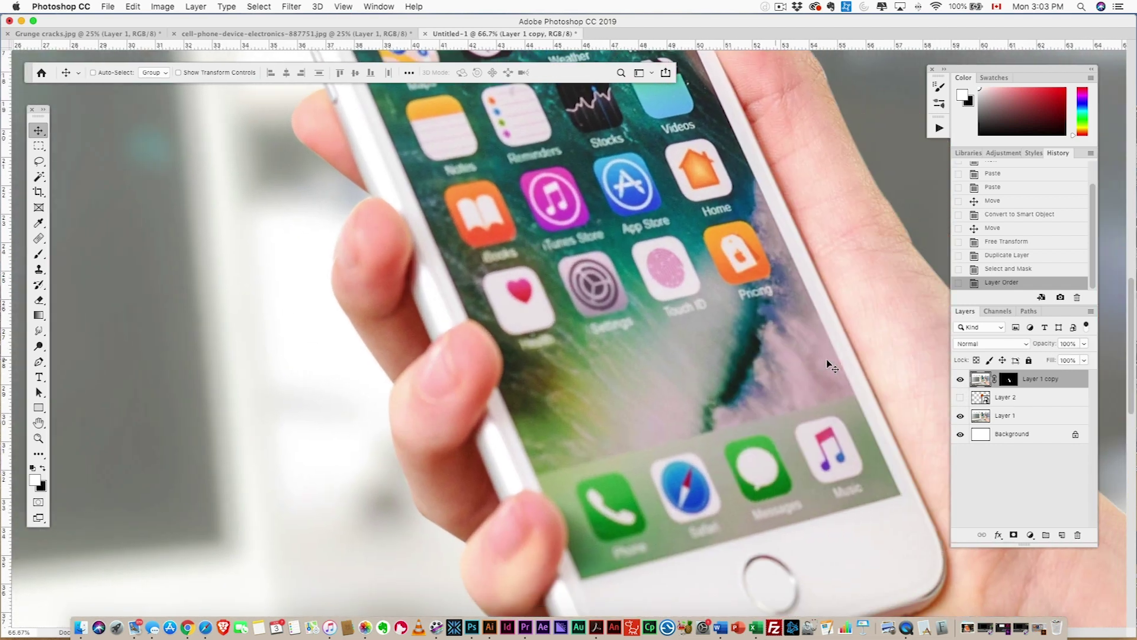
scroll(485, 327, "up", 4)
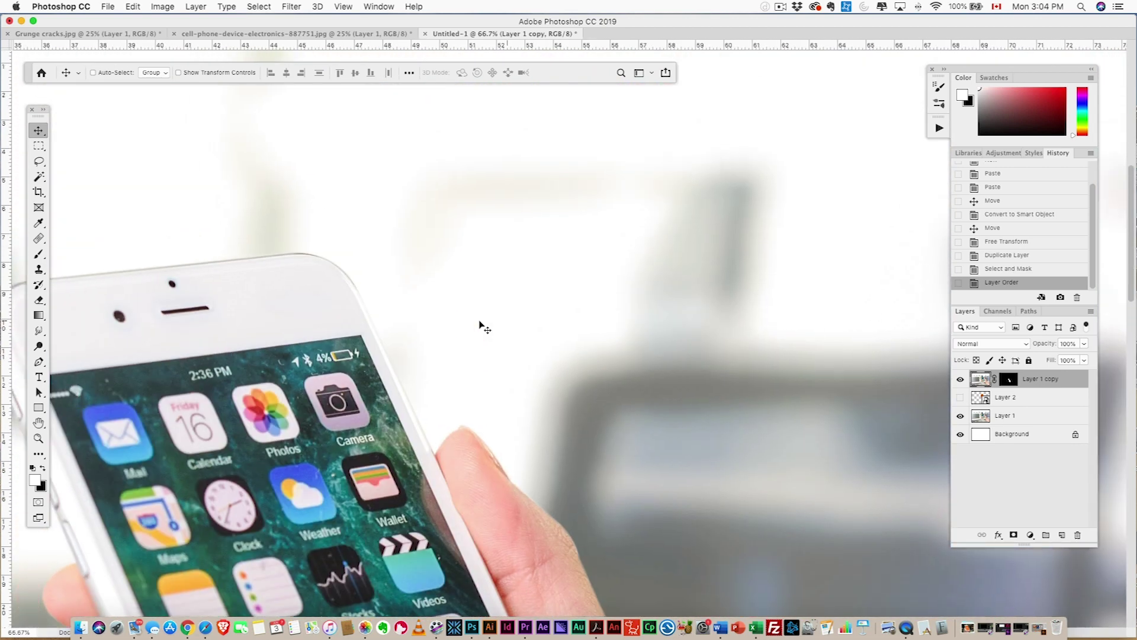
scroll(479, 325, "left", 6)
scroll(497, 366, "down", 10)
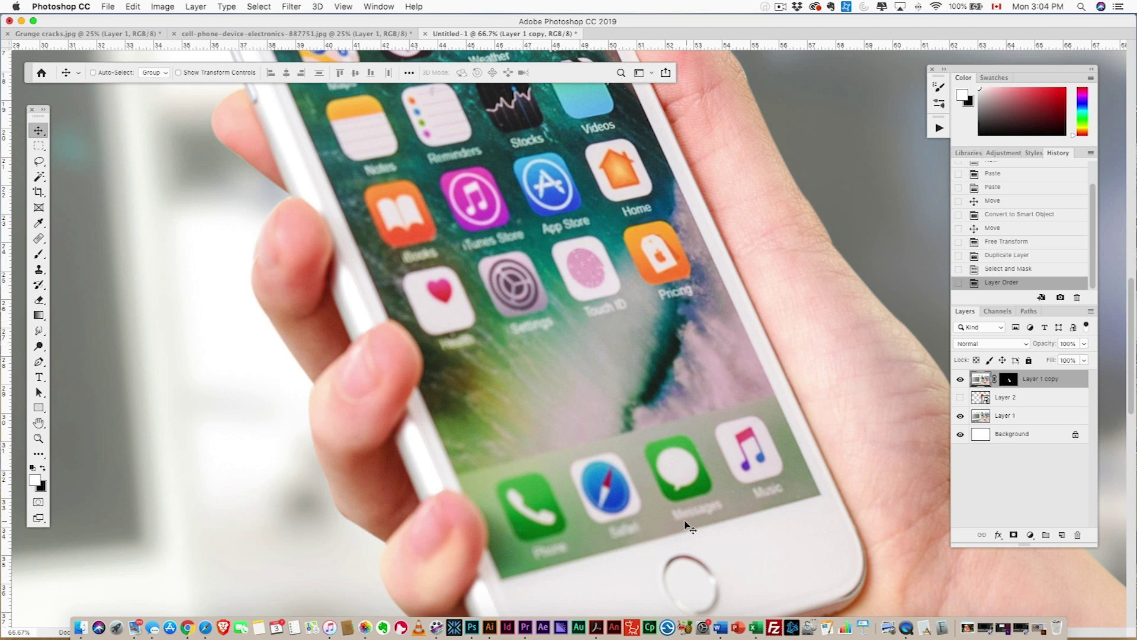
scroll(580, 392, "up", 8)
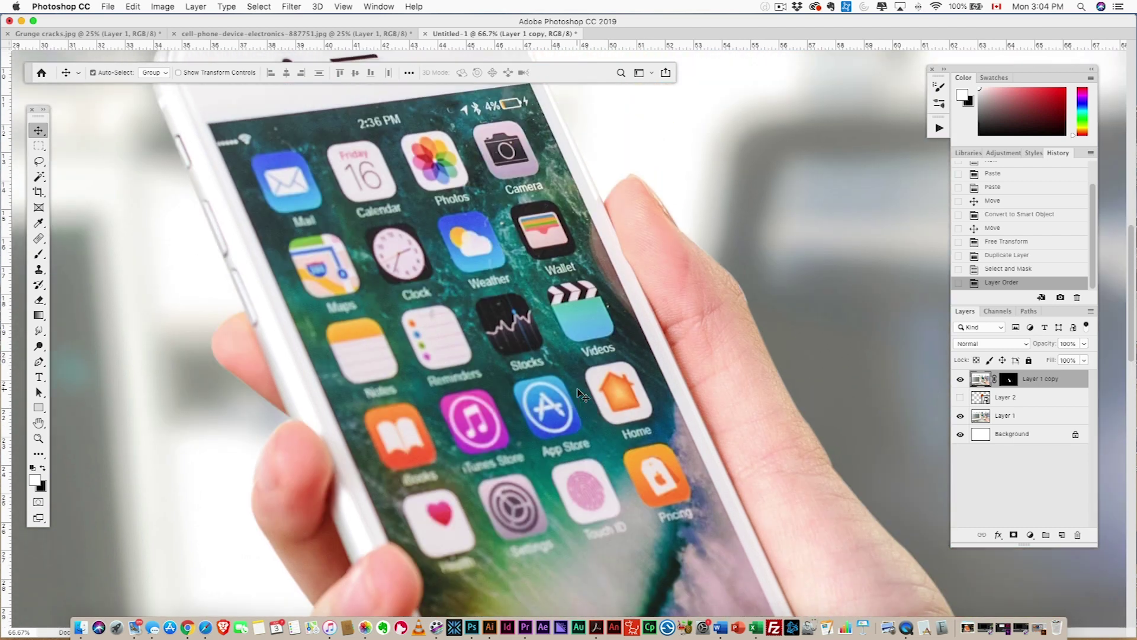
key("super+minus")
key("super+minus")
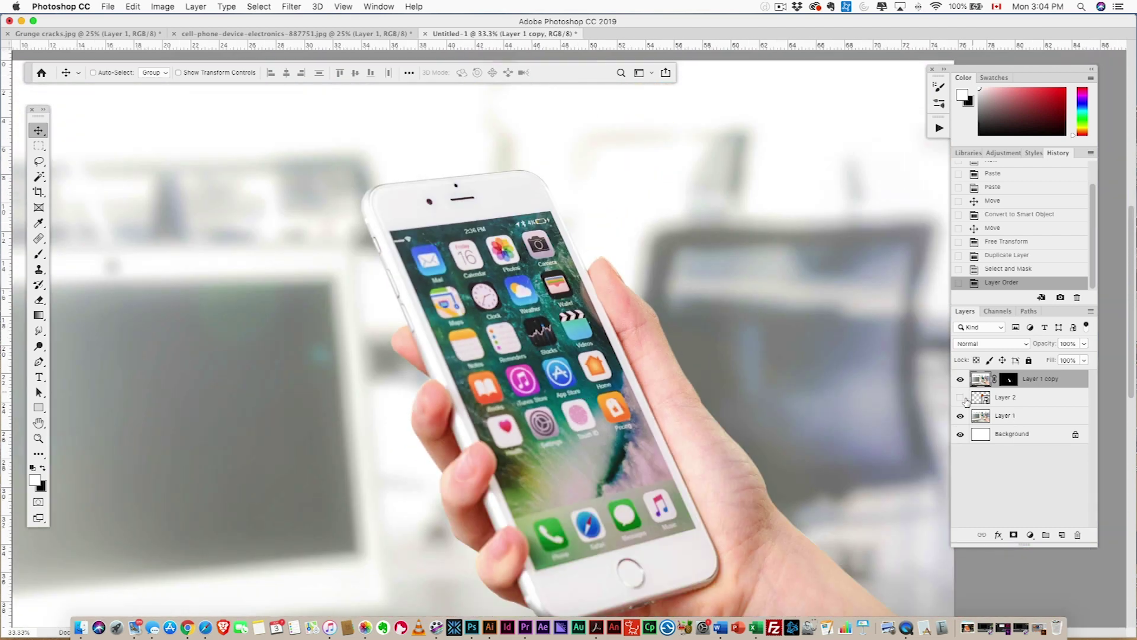
left_click(960, 398)
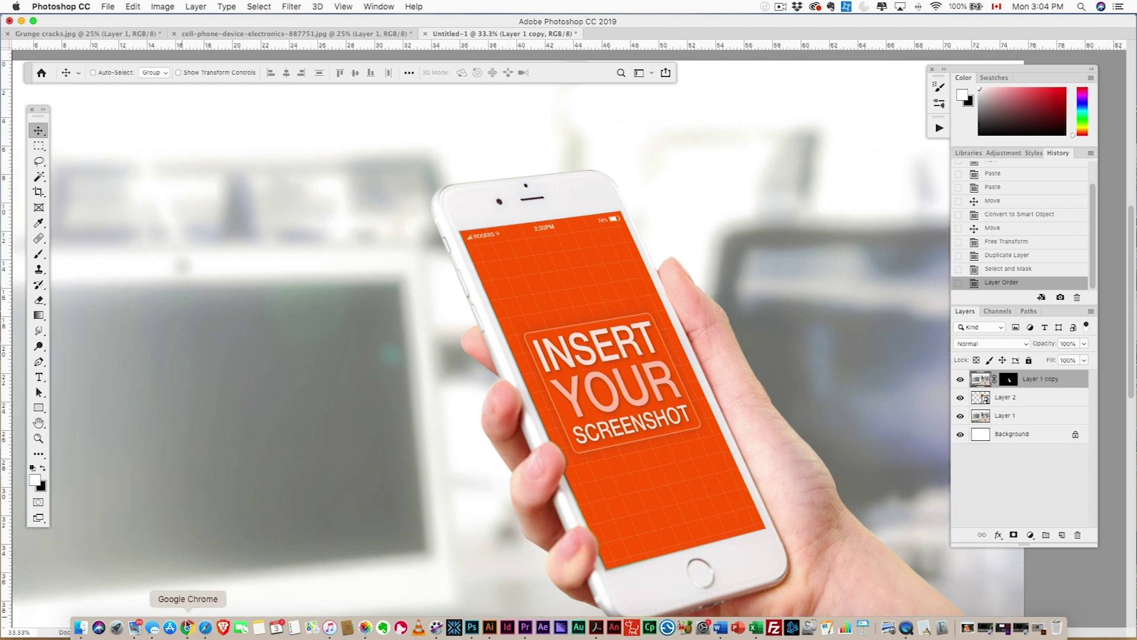
Step: Copy an 'iphone screenshot' image from Google Images and scale it to fill Layer 2.psb
left_click(187, 628)
key("super+n")
type("iphone screenshot")
key("Return")
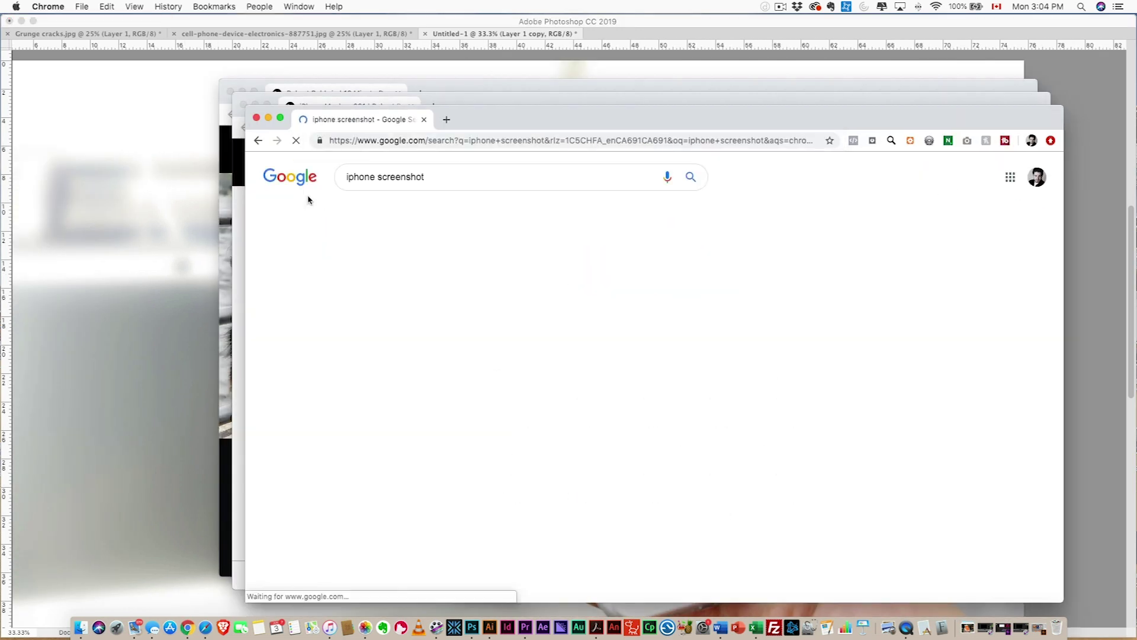
left_click(385, 217)
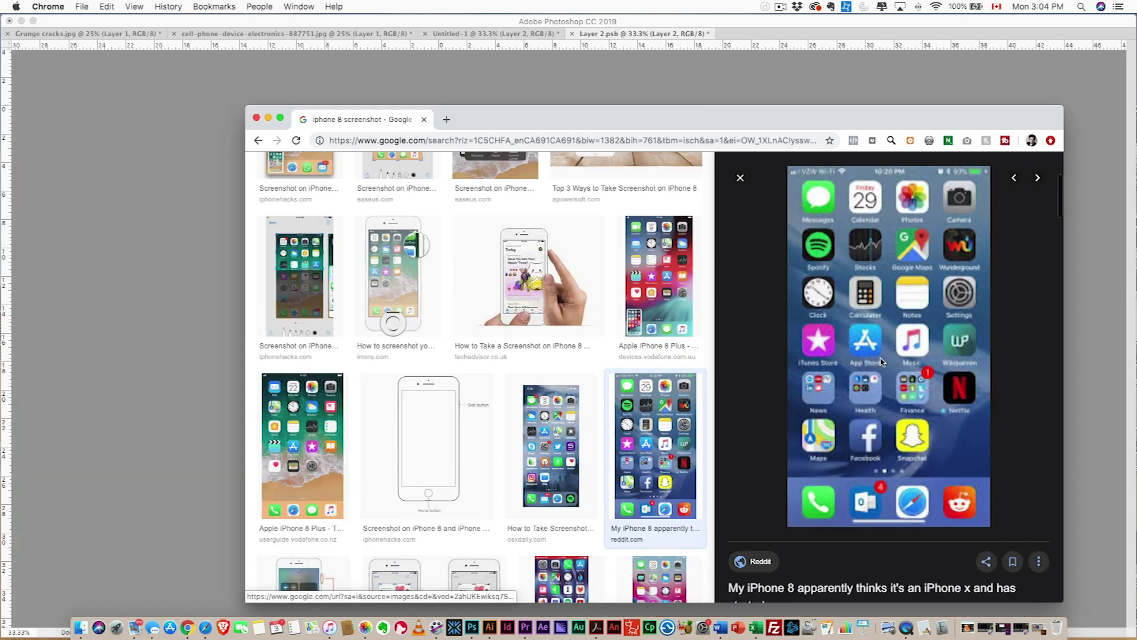
right_click(881, 362)
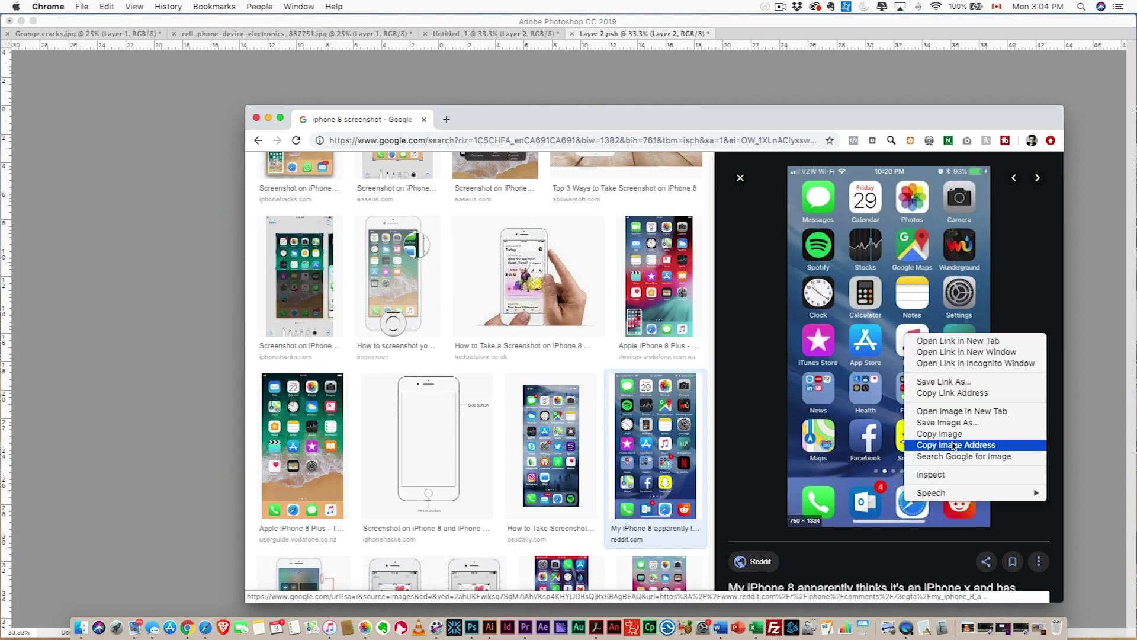
left_click(947, 435)
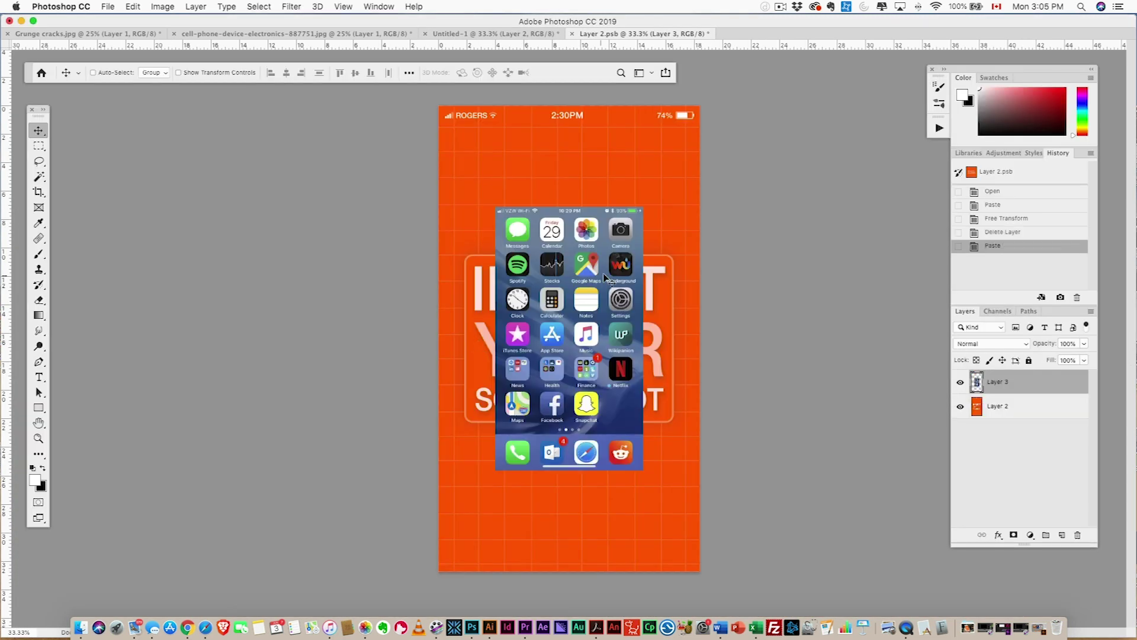
left_click_drag(673, 208, 700, 104)
Step: Commit the resized screenshot, save Layer 2.psb, and return to the Untitled-1 mockup
key("Return")
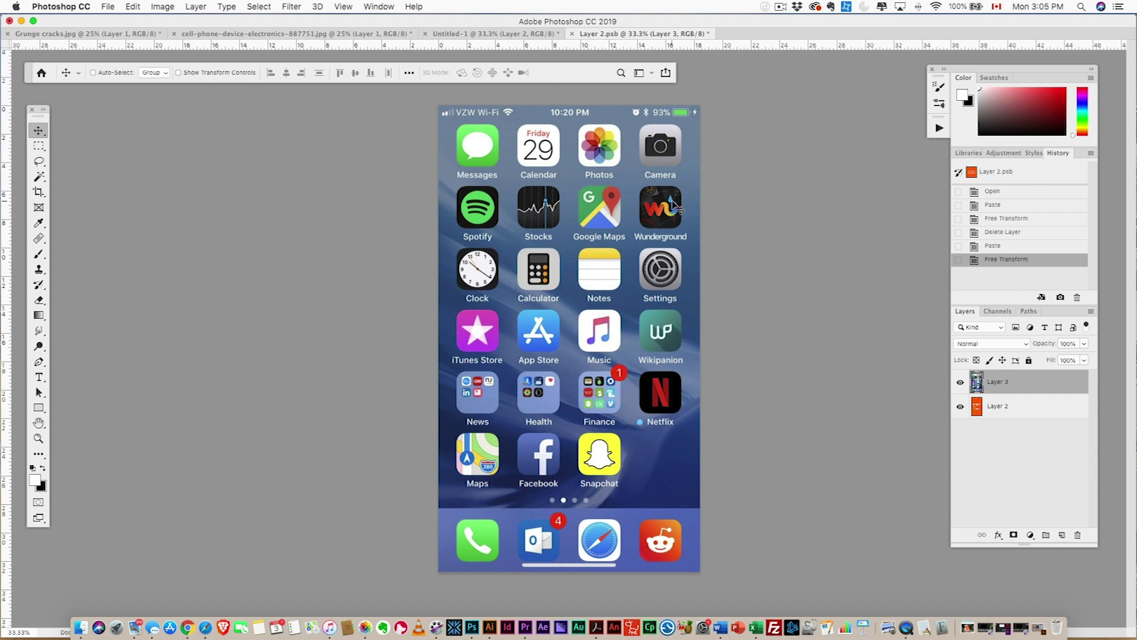
key("super+s")
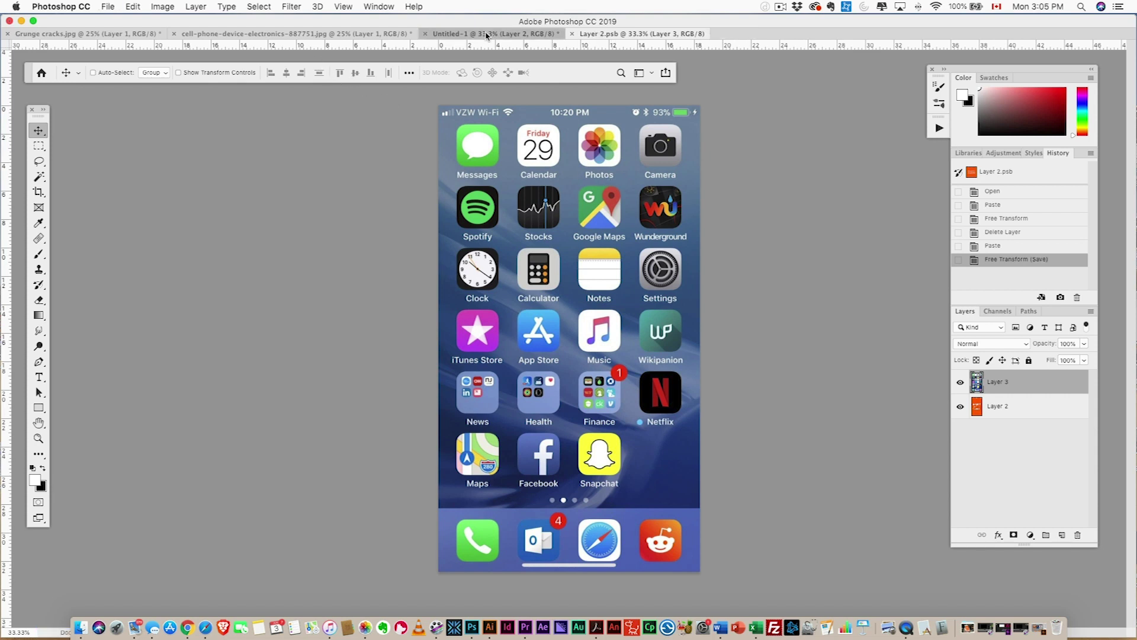
left_click(486, 34)
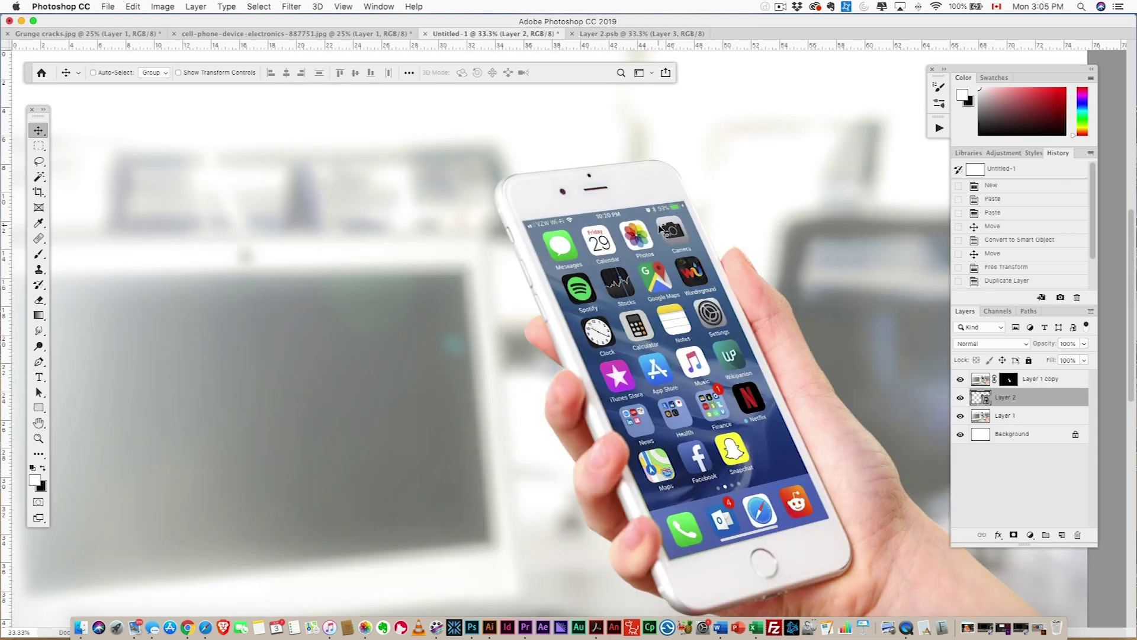
Step: Toggle the new screenshot layer off and on to compare the mockup
scroll(652, 228, "right", 3)
scroll(652, 228, "down", 3)
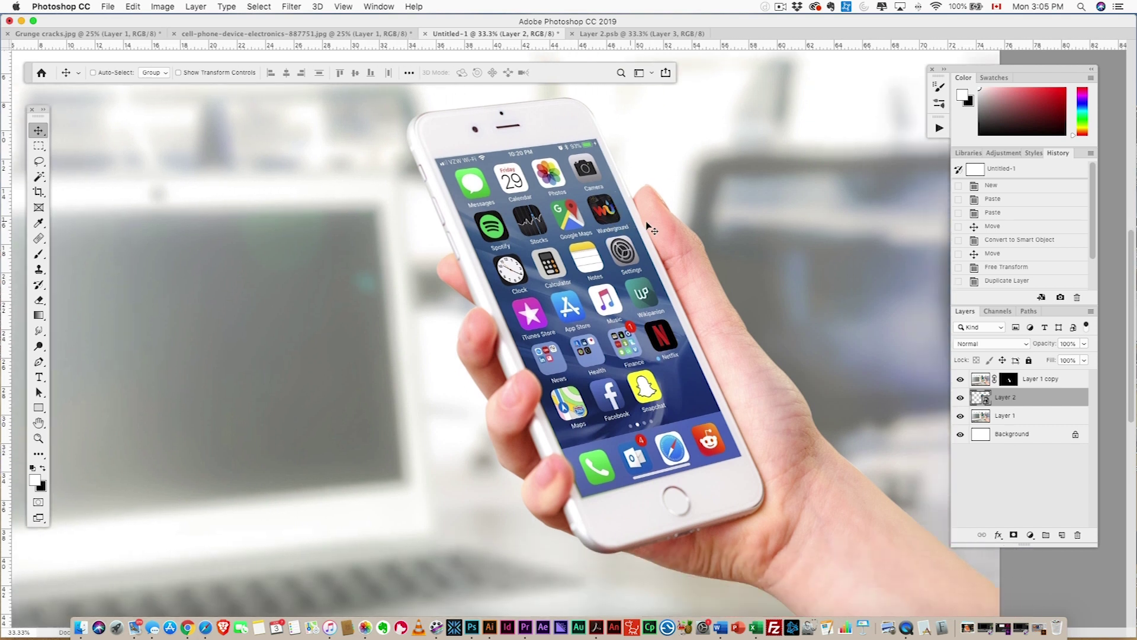
left_click(960, 397)
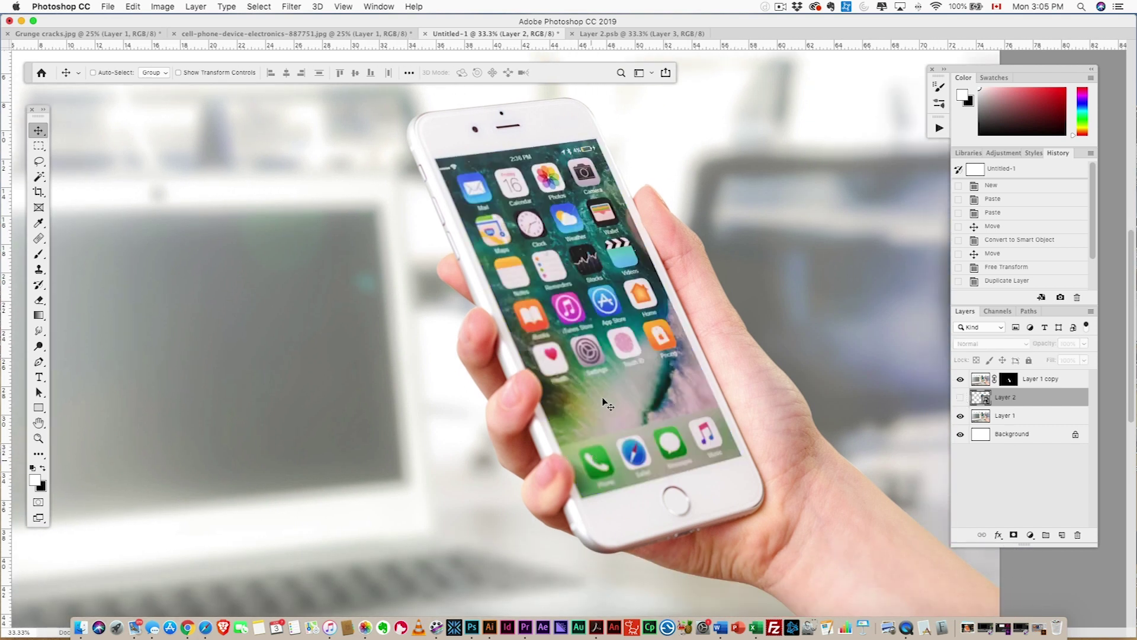
left_click(960, 397)
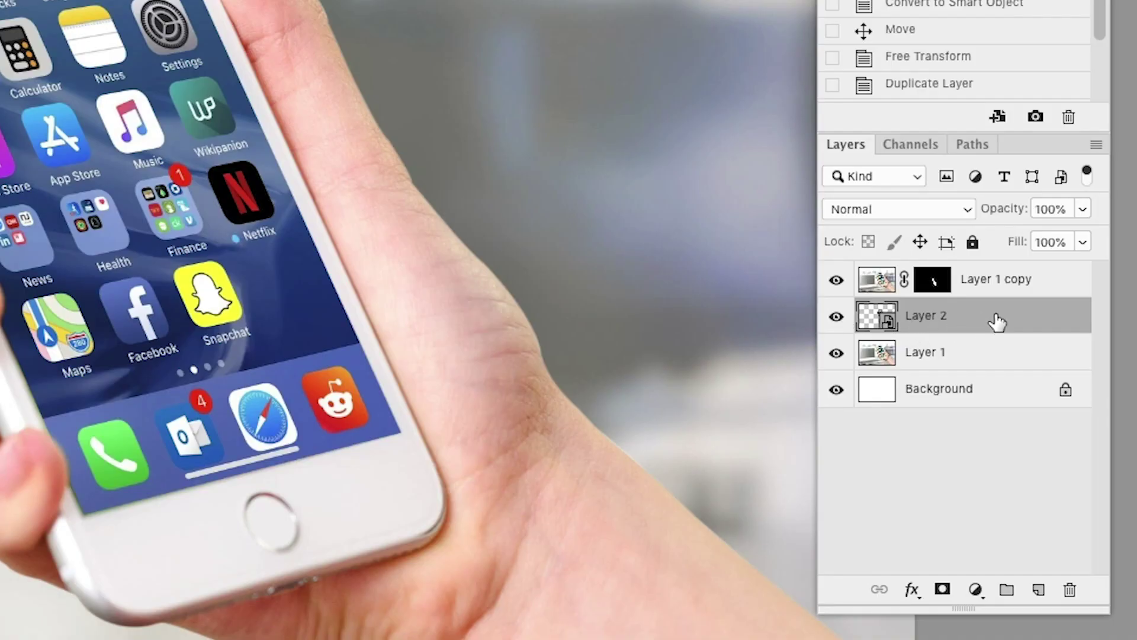
Step: Duplicate the screenshot layer as Layer 2 copy and apply a Gaussian Blur smart filter
left_click_drag(998, 319, 1038, 588)
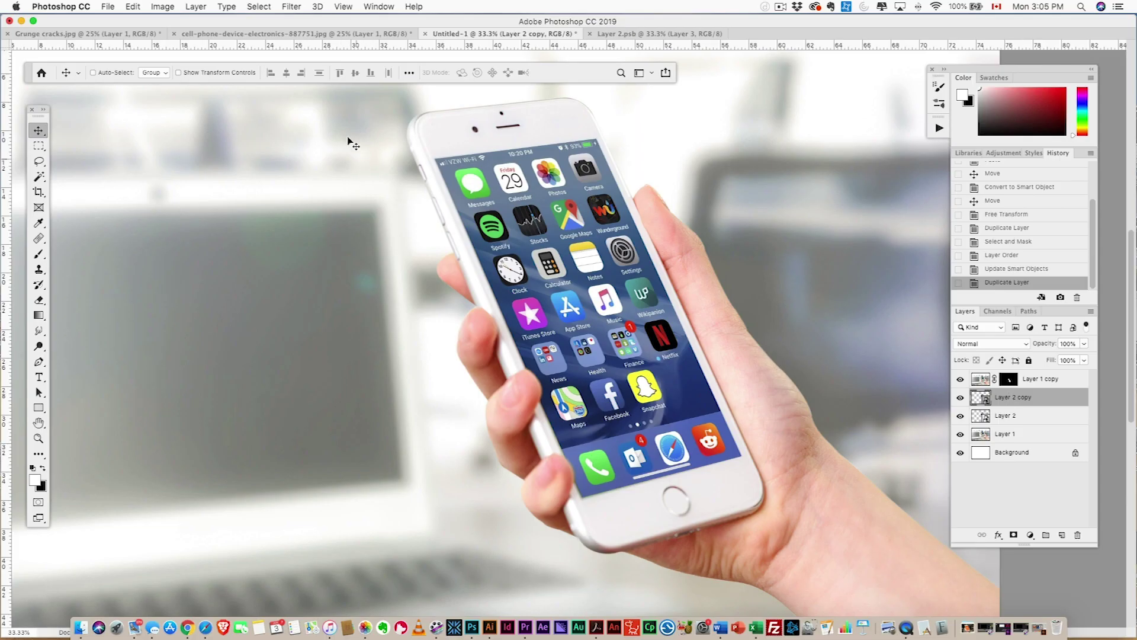
scroll(335, 119, "down", 1)
left_click(290, 7)
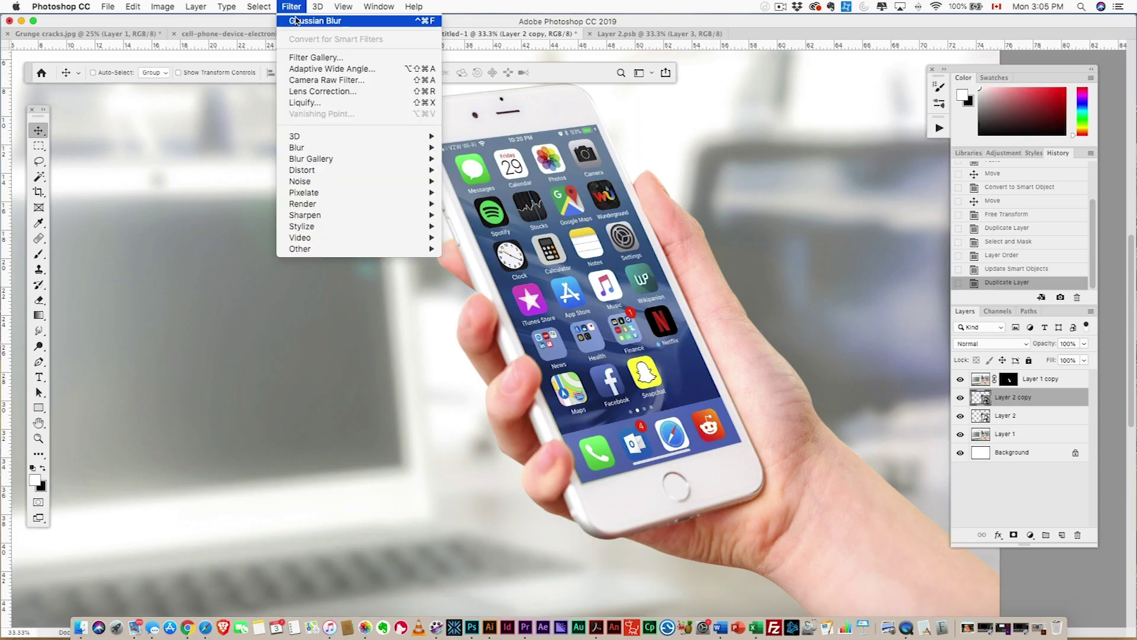
mouse_move(321, 149)
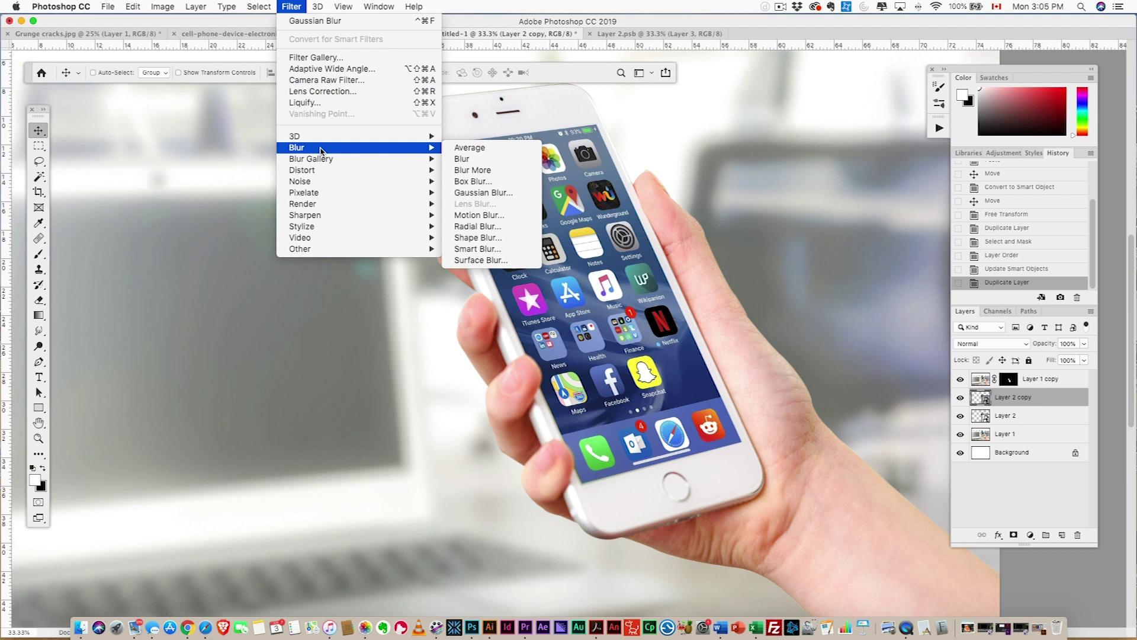
left_click(494, 193)
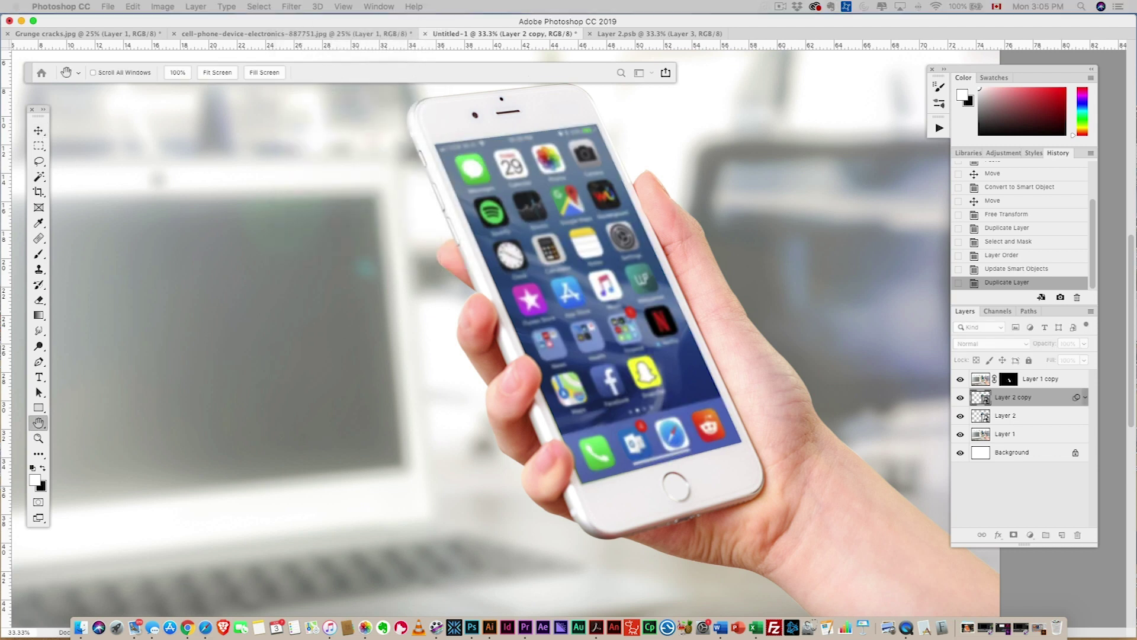
key("Return")
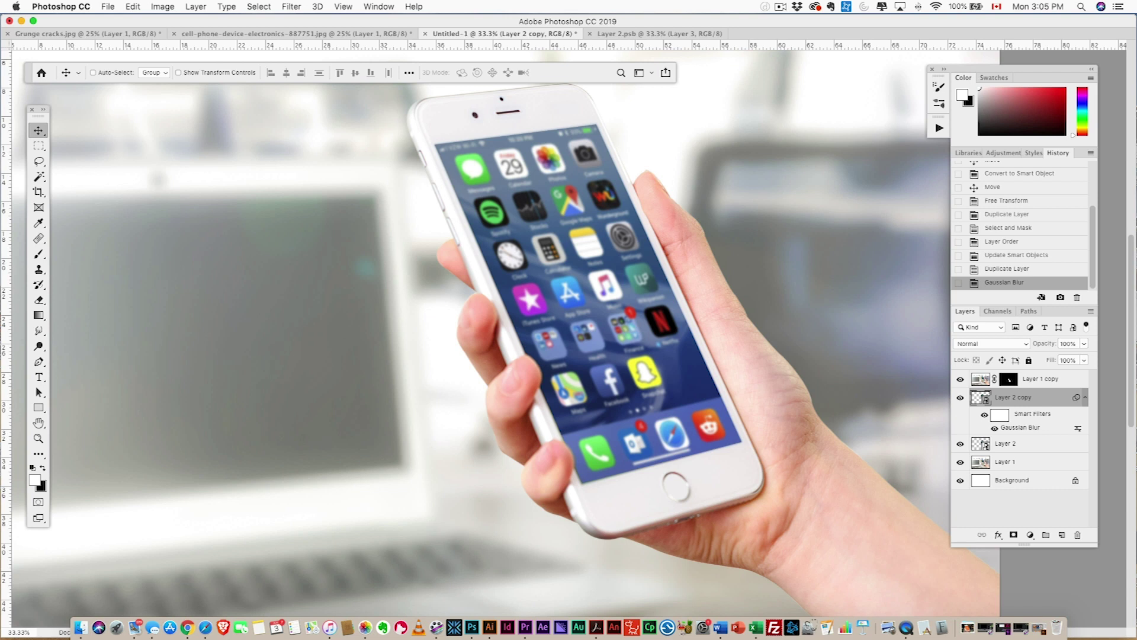
Step: Mask Layer 2 copy with an upward gradient so the screen's top stays sharp
left_click(1014, 534)
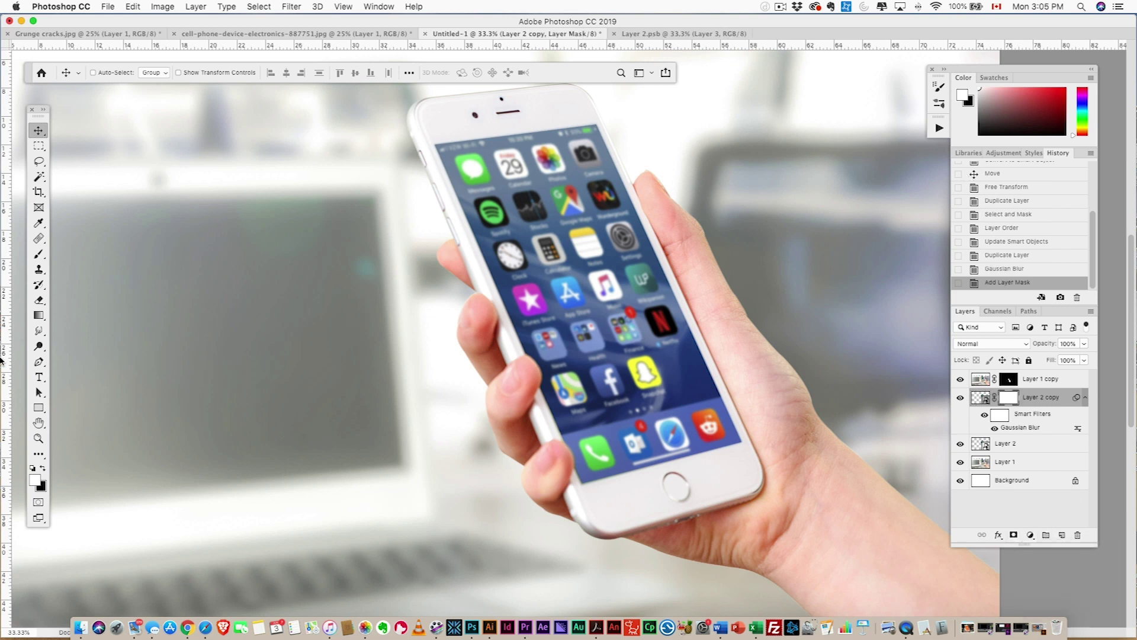
left_click(38, 315)
left_click_drag(603, 207, 603, 363)
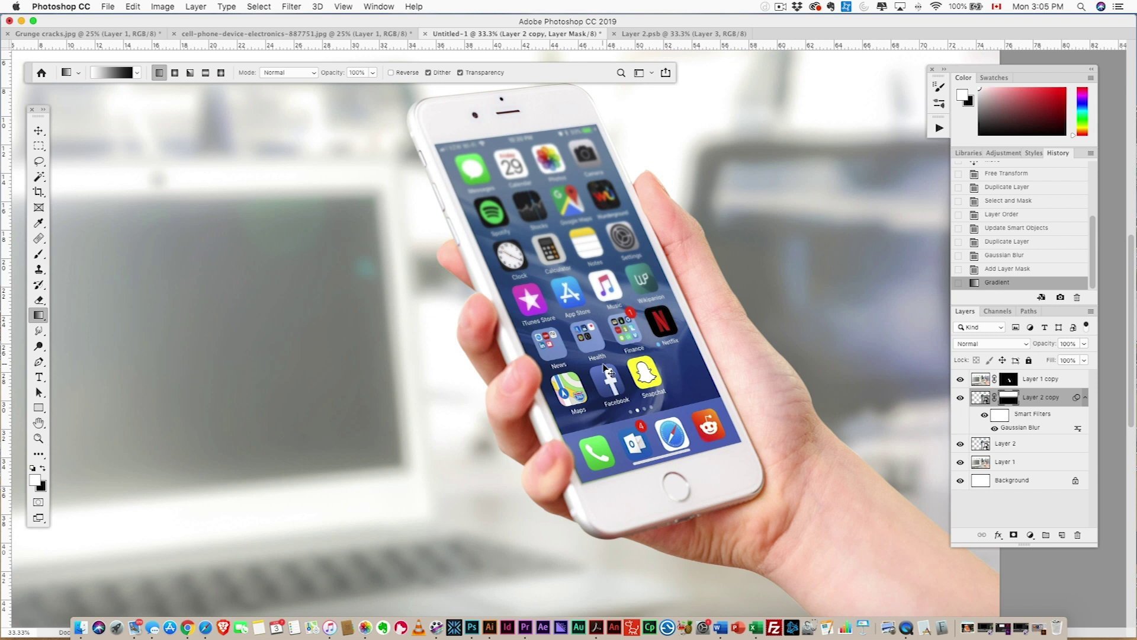
key("super+z")
left_click_drag(598, 407, 594, 172)
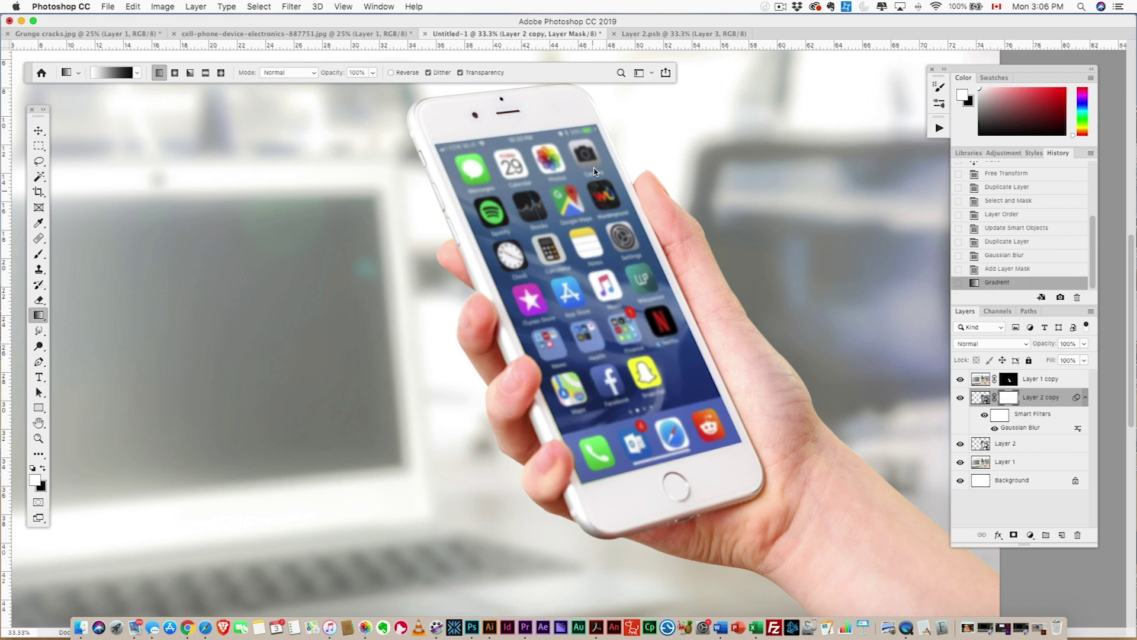
key("v")
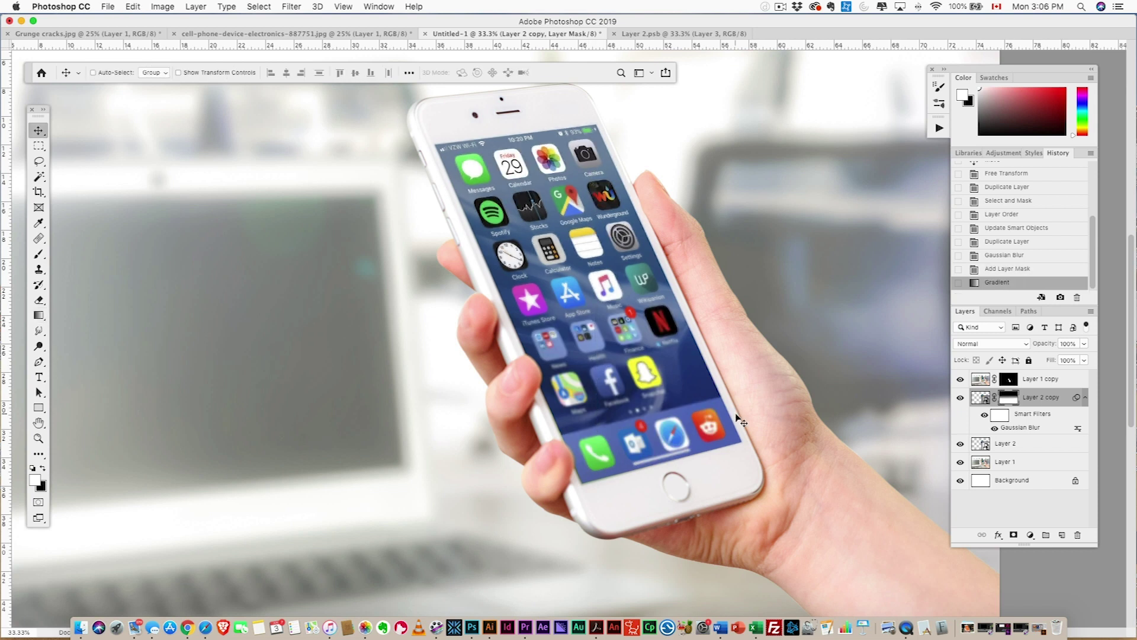
Step: Lower Layer 2 copy's opacity to 88% and check the screen blur up close
key("super+minus")
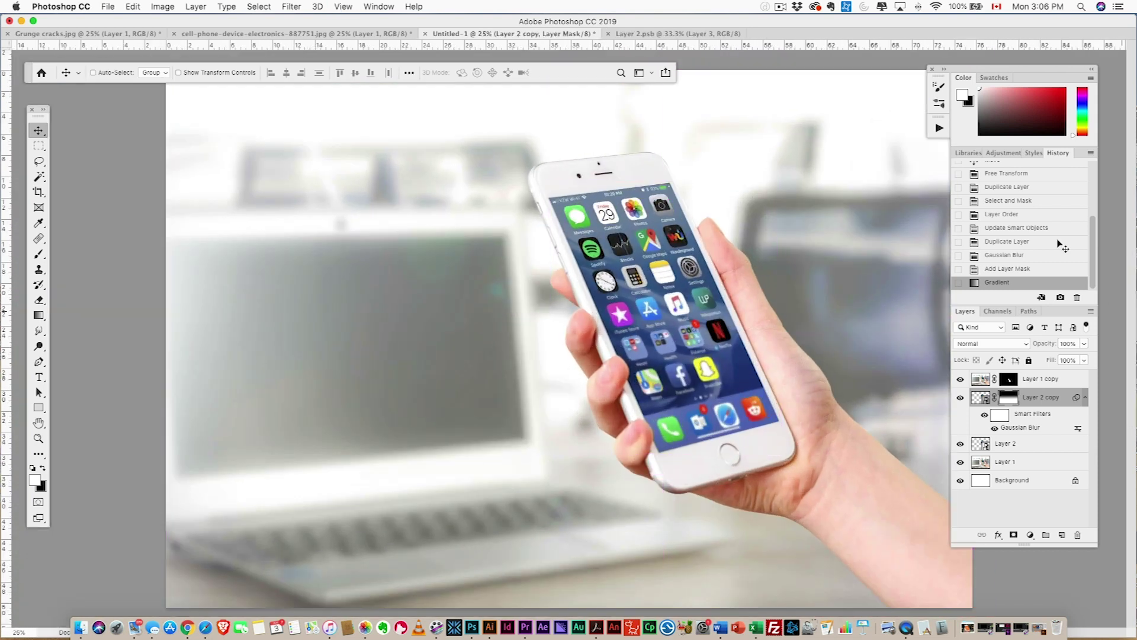
left_click(1085, 344)
left_click_drag(1078, 359, 1077, 359)
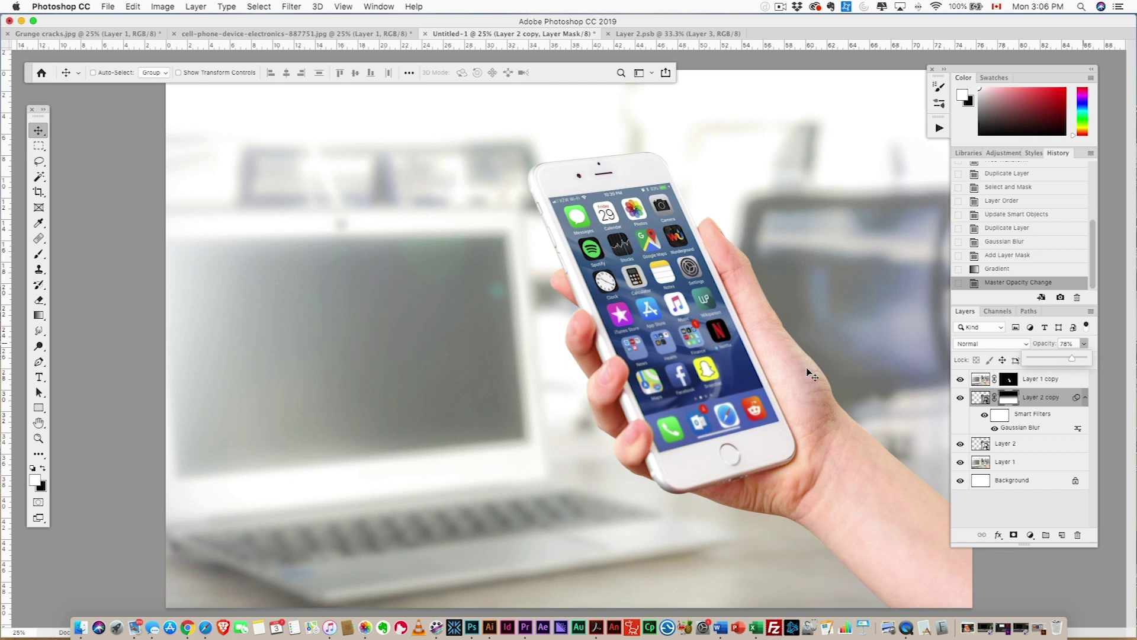
key("super+plus")
key("super+plus")
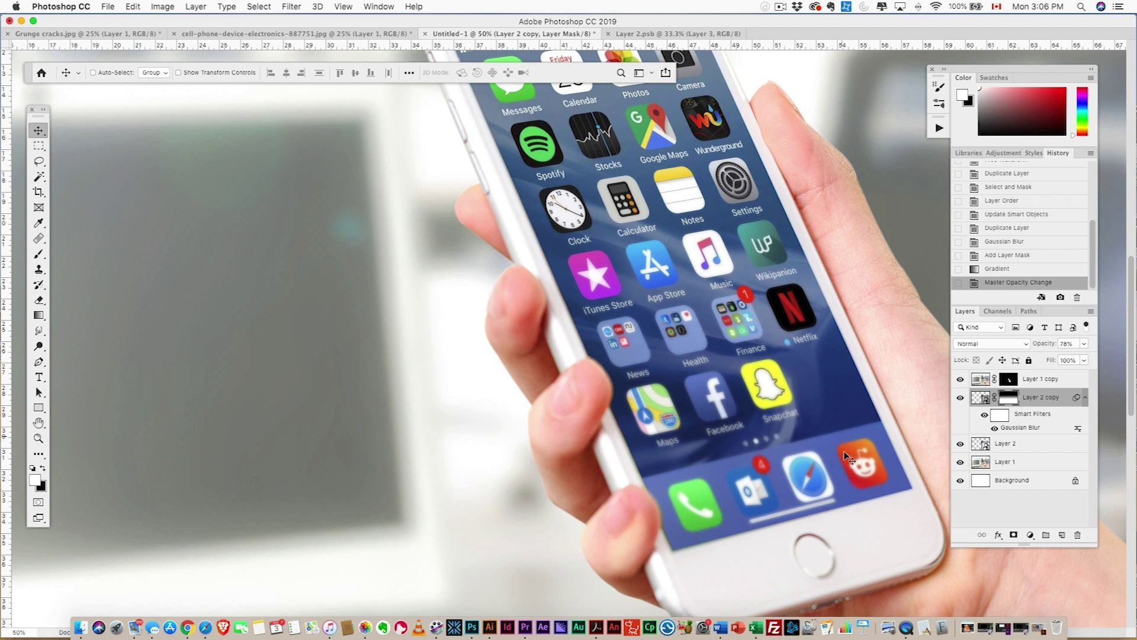
left_click(1084, 344)
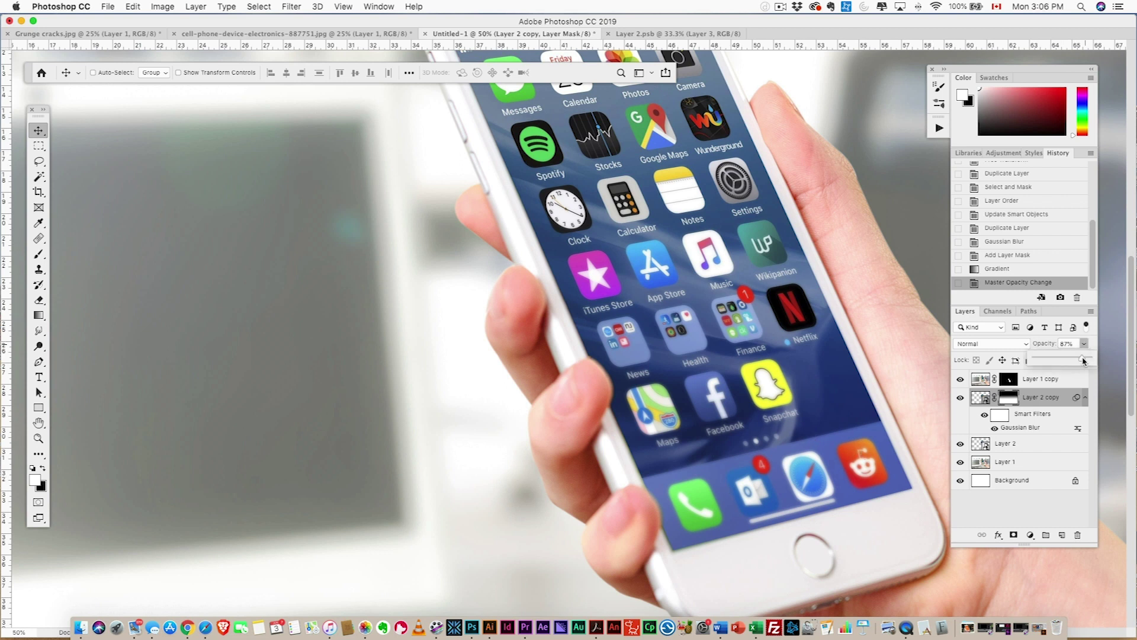
scroll(667, 366, "up", 5)
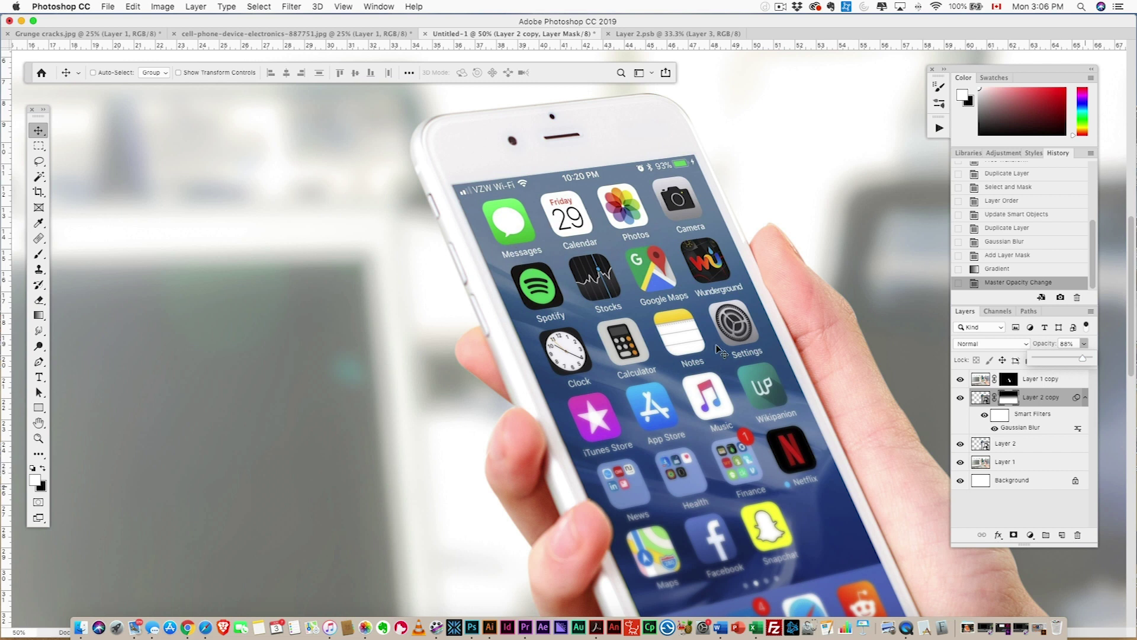
key("super+minus")
key("super+minus")
key("super+minus")
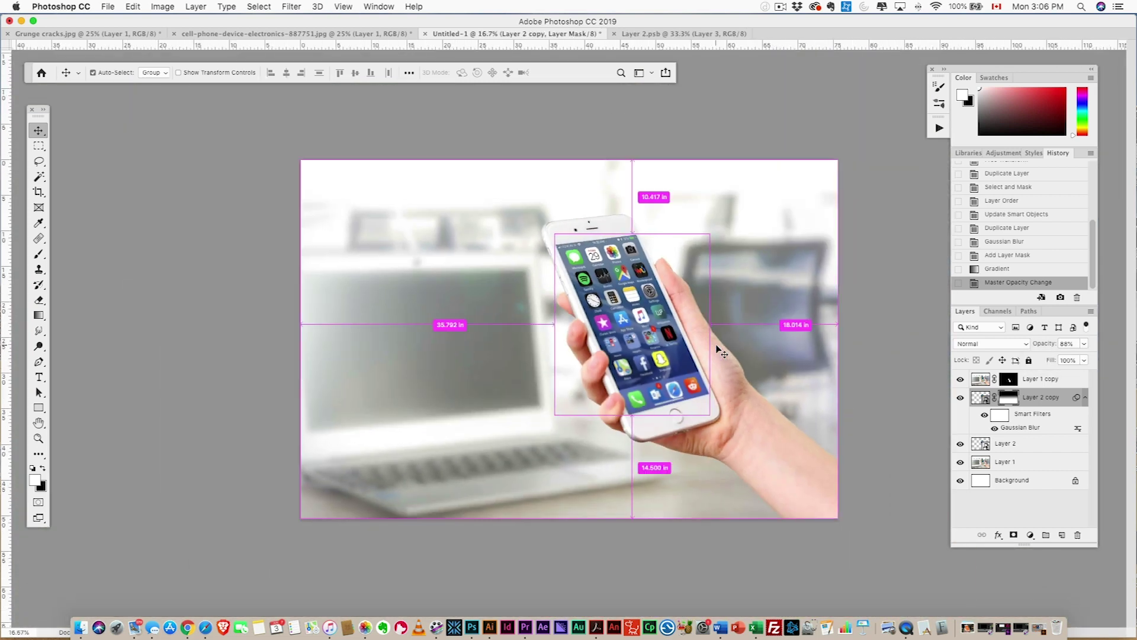
Step: Fill a new layer with white in the exact shape of the phone screen, then deselect
key("super+plus")
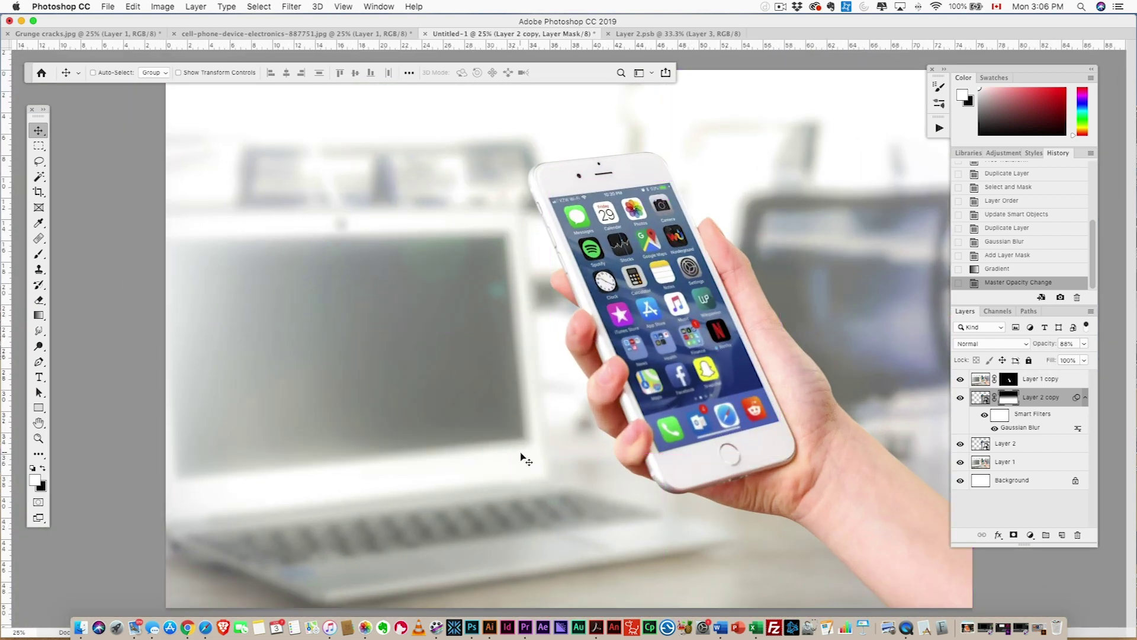
left_click(982, 398, "super")
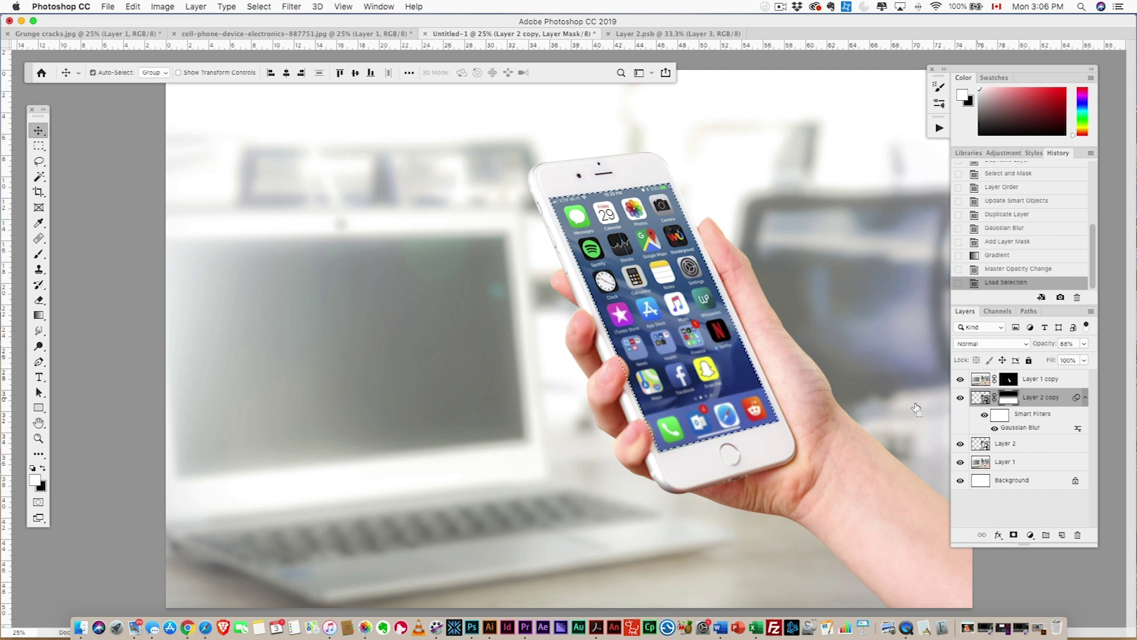
left_click(1062, 535)
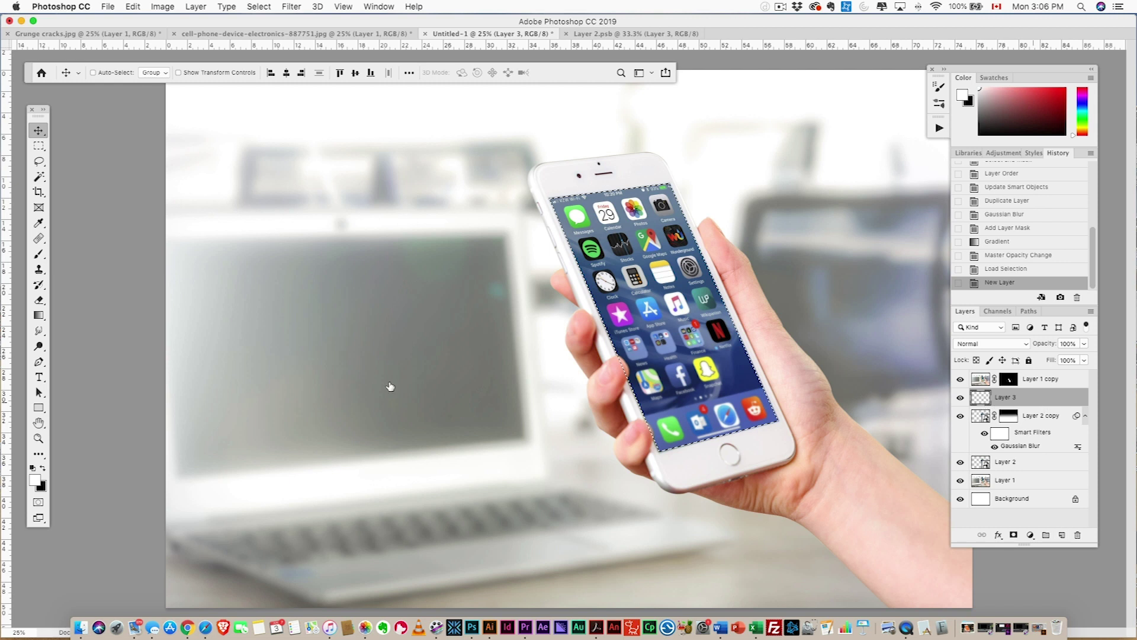
key("alt+BackSpace")
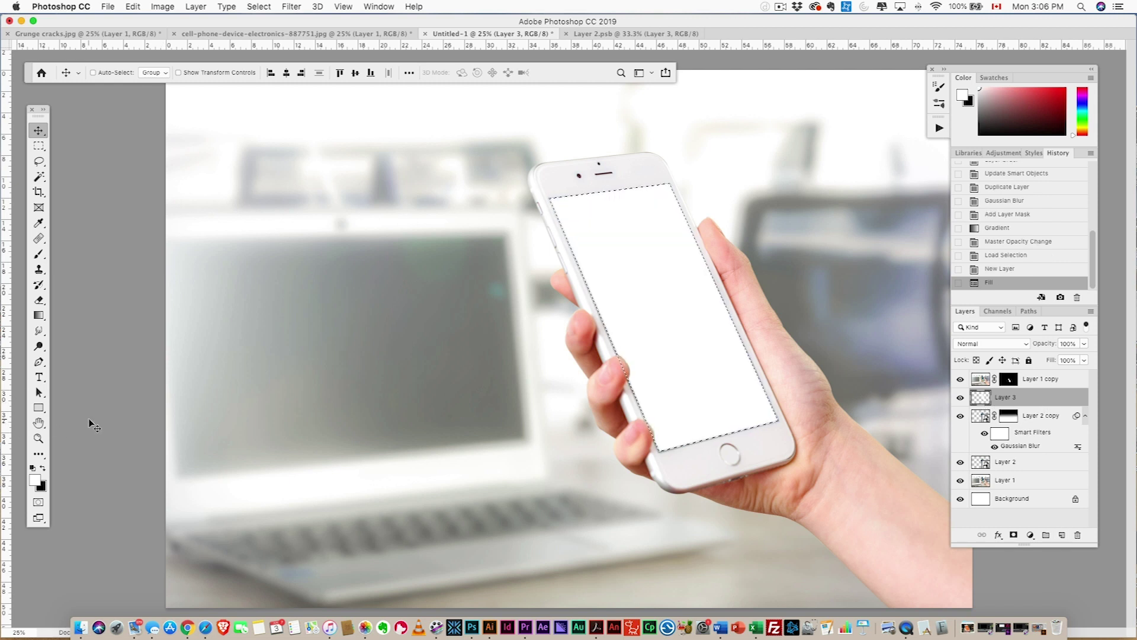
key("super+d")
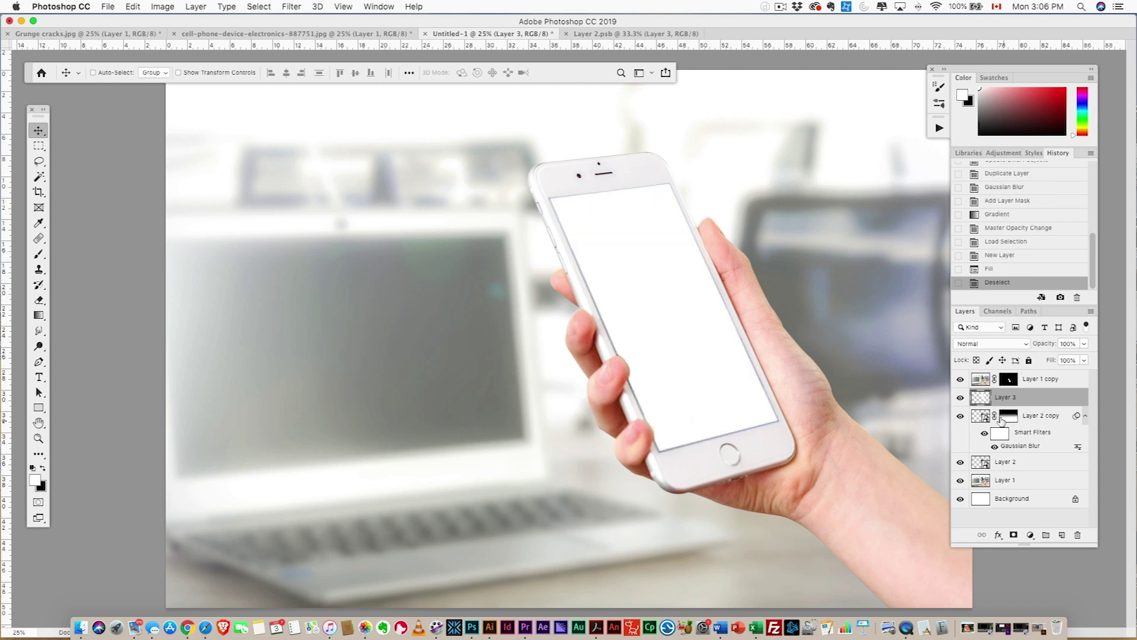
Step: Add a layer mask to the white layer and draw a bottom-to-top gradient on it
left_click(1014, 535)
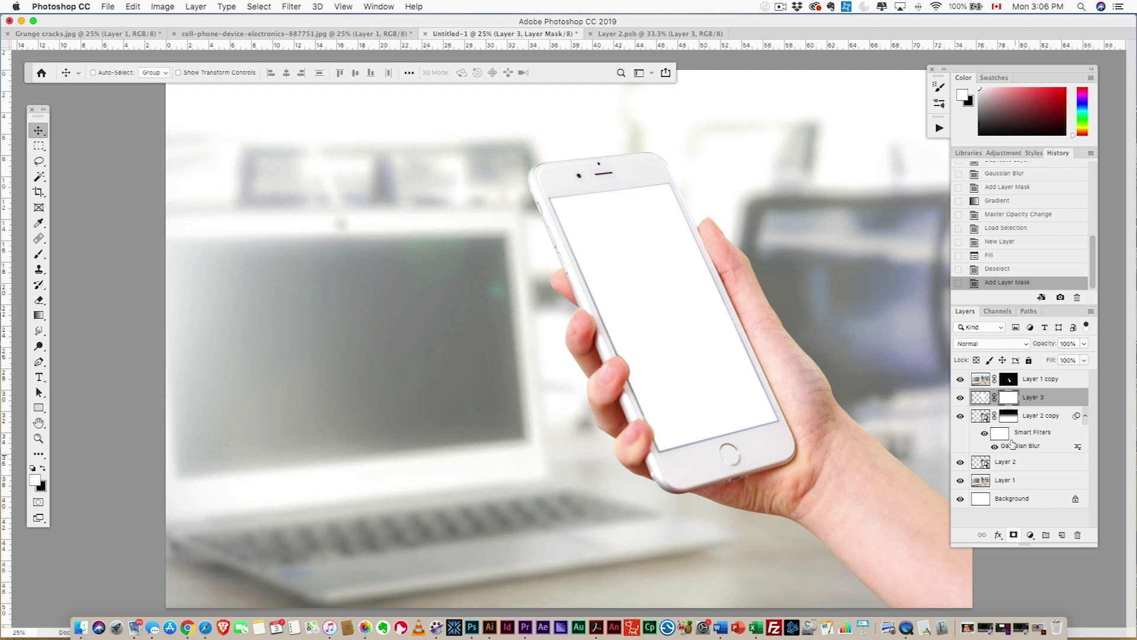
left_click(38, 315)
left_click_drag(664, 325, 691, 176)
key("super+z")
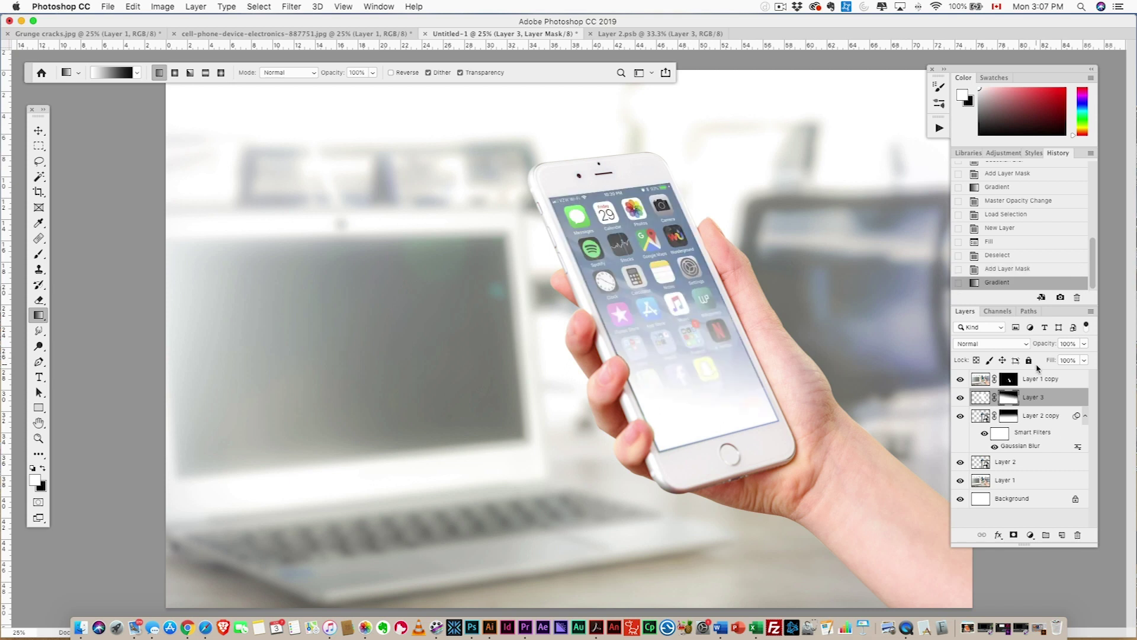
Step: Set the white glare layer's opacity to 29%
left_click(1086, 344)
left_click_drag(1086, 358, 1053, 360)
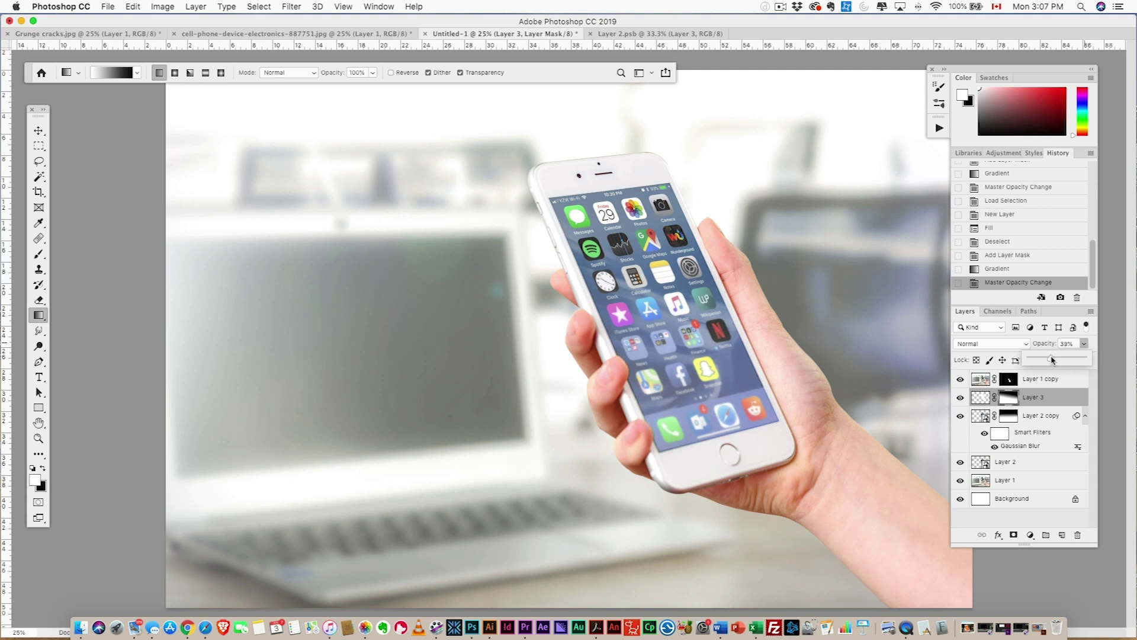
left_click(966, 396)
left_click(960, 396)
key("v")
key("2")
key("9")
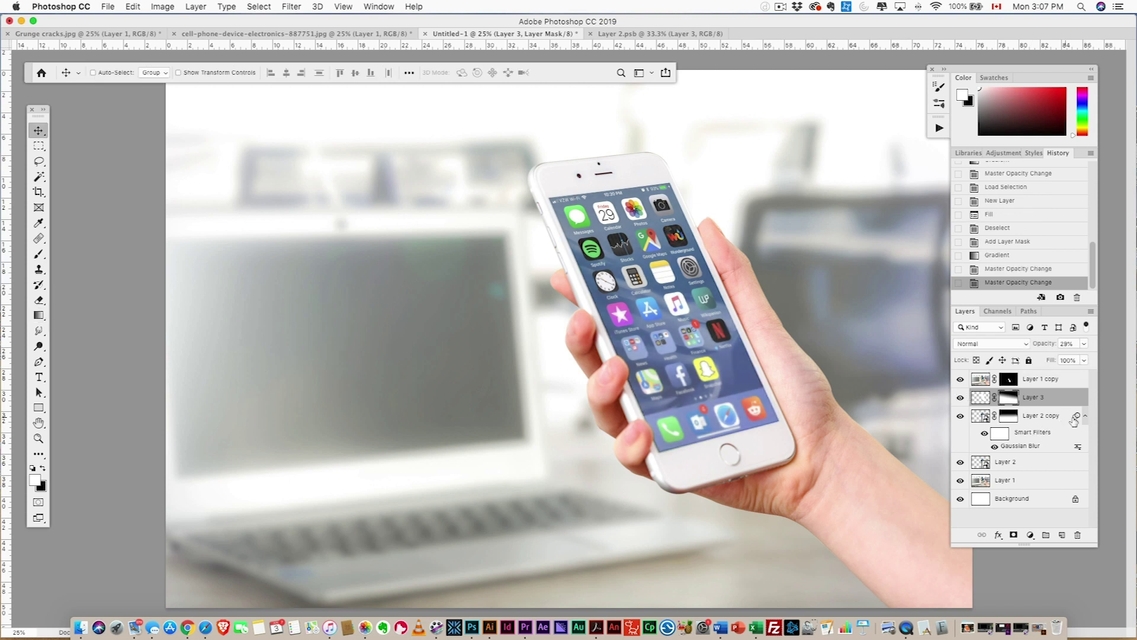
left_click(1084, 416)
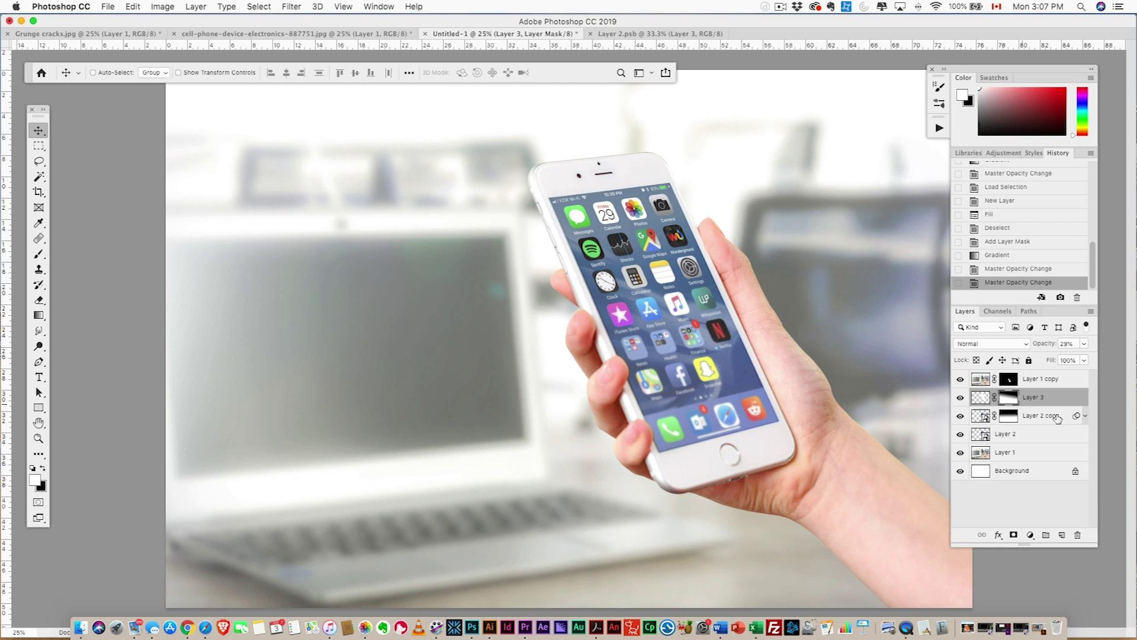
double_click(982, 417)
Step: Delete the iPhone screenshot layer from Layer 2.psb, save it and close it
left_click(960, 382)
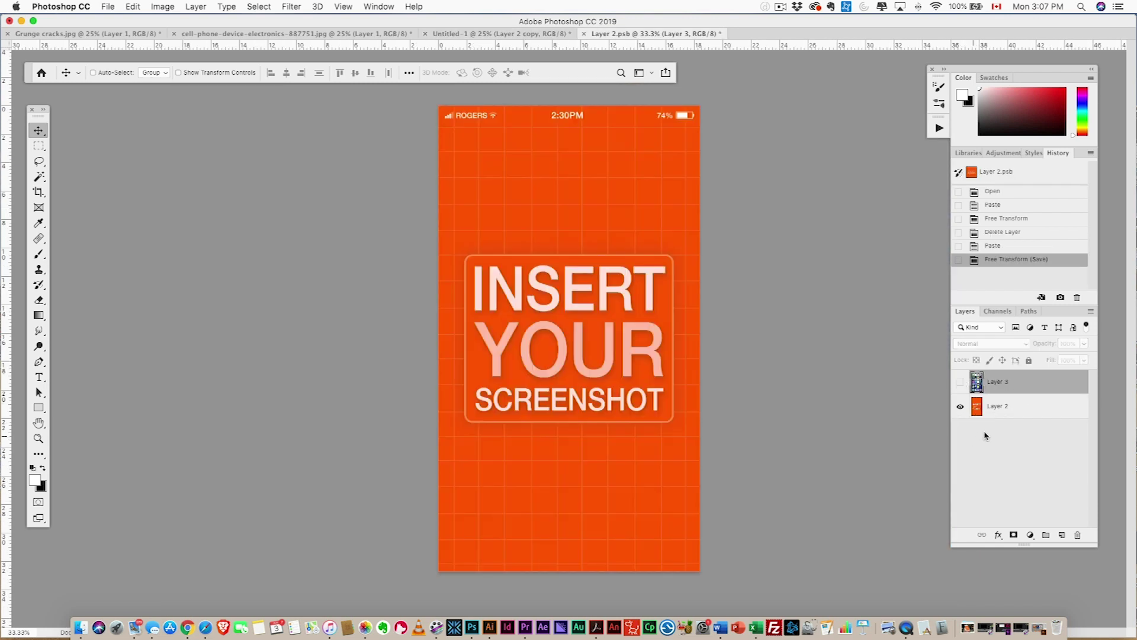
left_click_drag(1009, 390, 1078, 535)
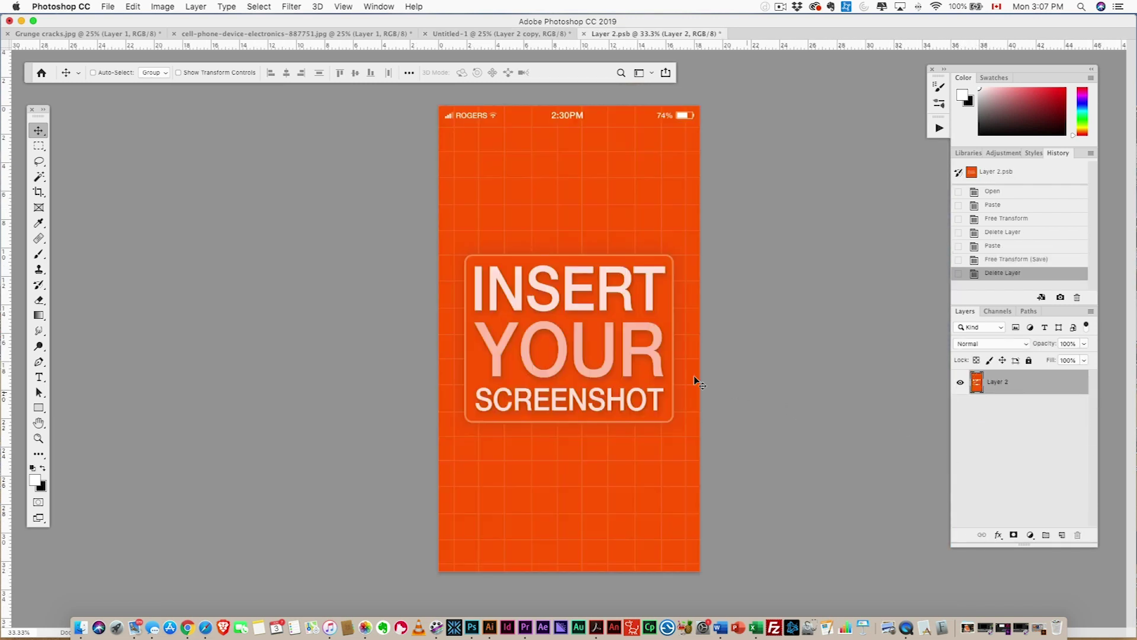
key("super+s")
key("super+w")
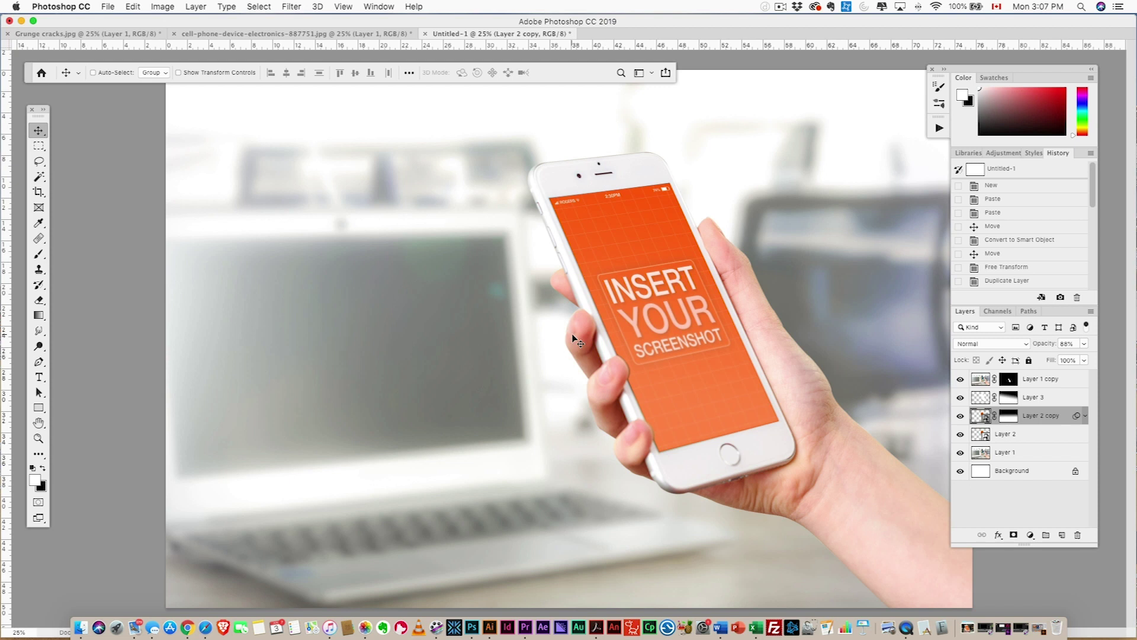
scroll(573, 339, "up", 3)
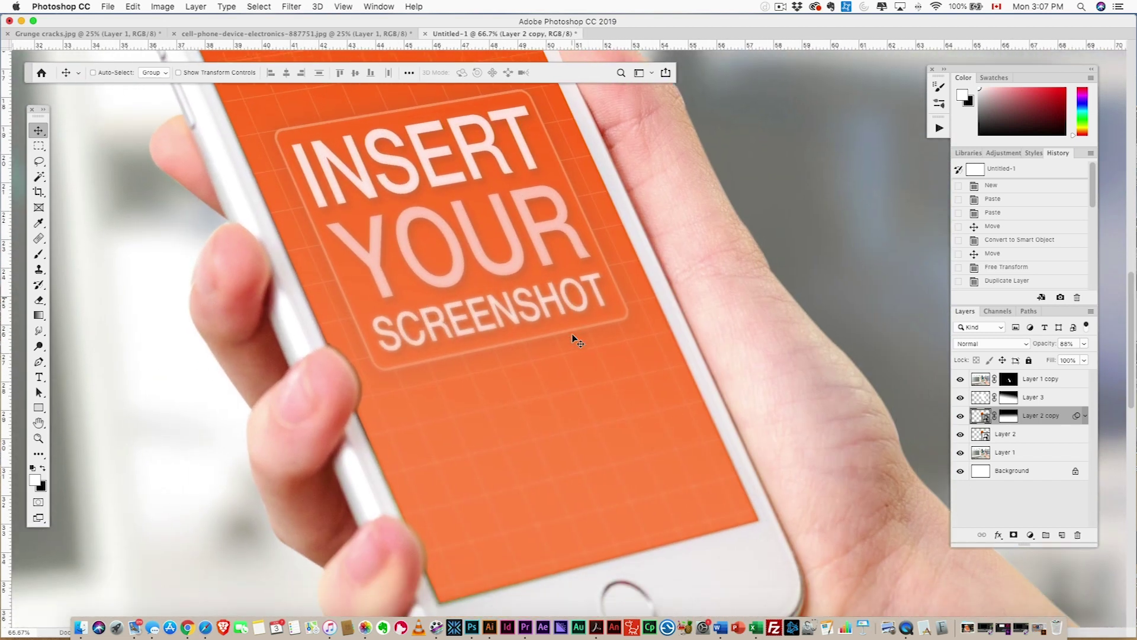
scroll(546, 394, "down", 2)
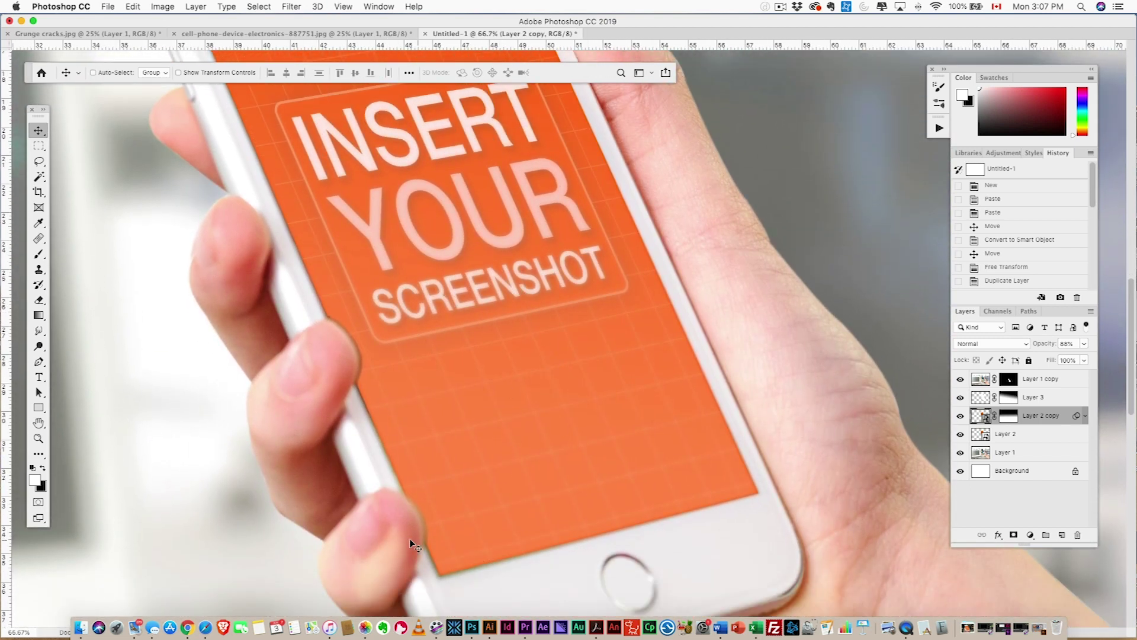
scroll(430, 482, "up", 5)
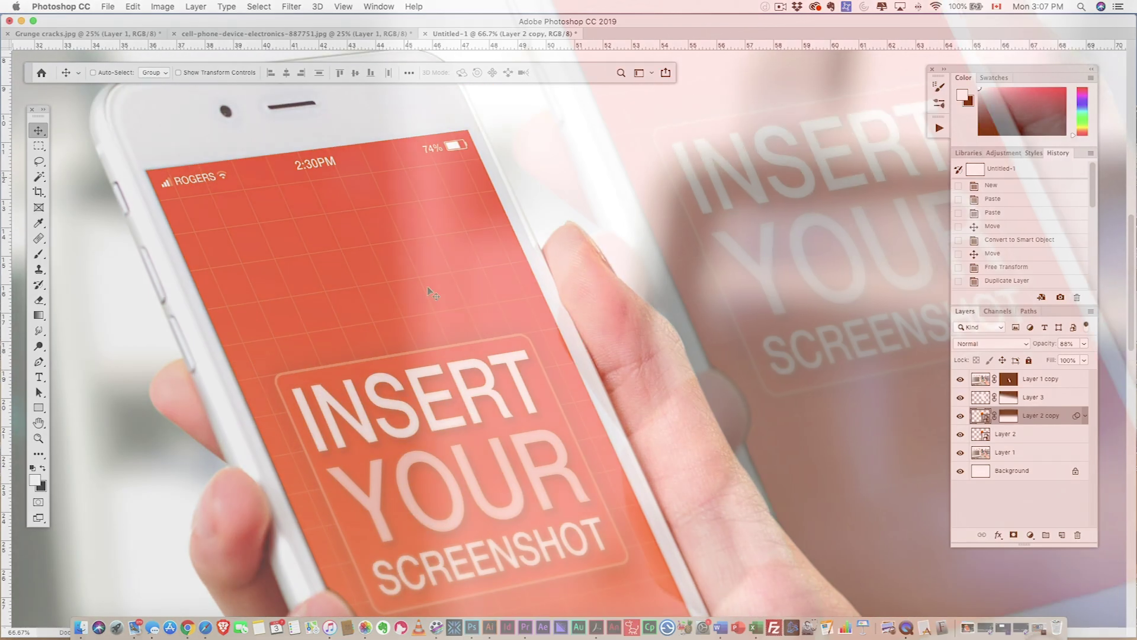